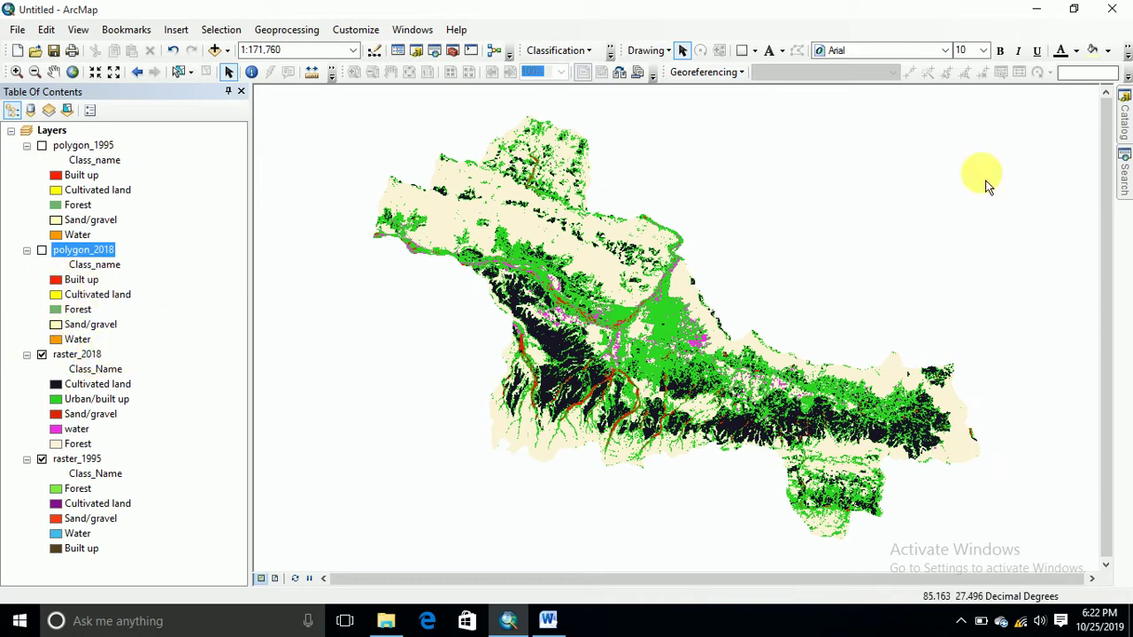
Step: Search for the 'raster to polygon' tool to list Raster to Polygon in the results
click(1125, 172)
Step: In Raster to Polygon, set raster_2018 as input raster and class_name as the field
click(984, 156)
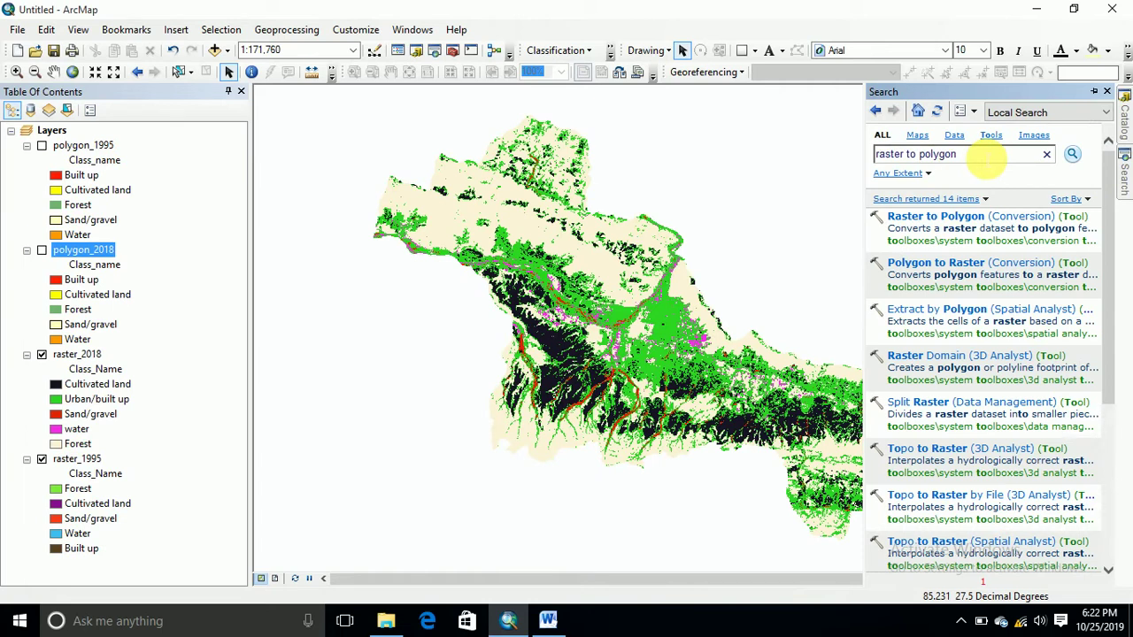
drag(969, 155, 875, 156)
click(930, 216)
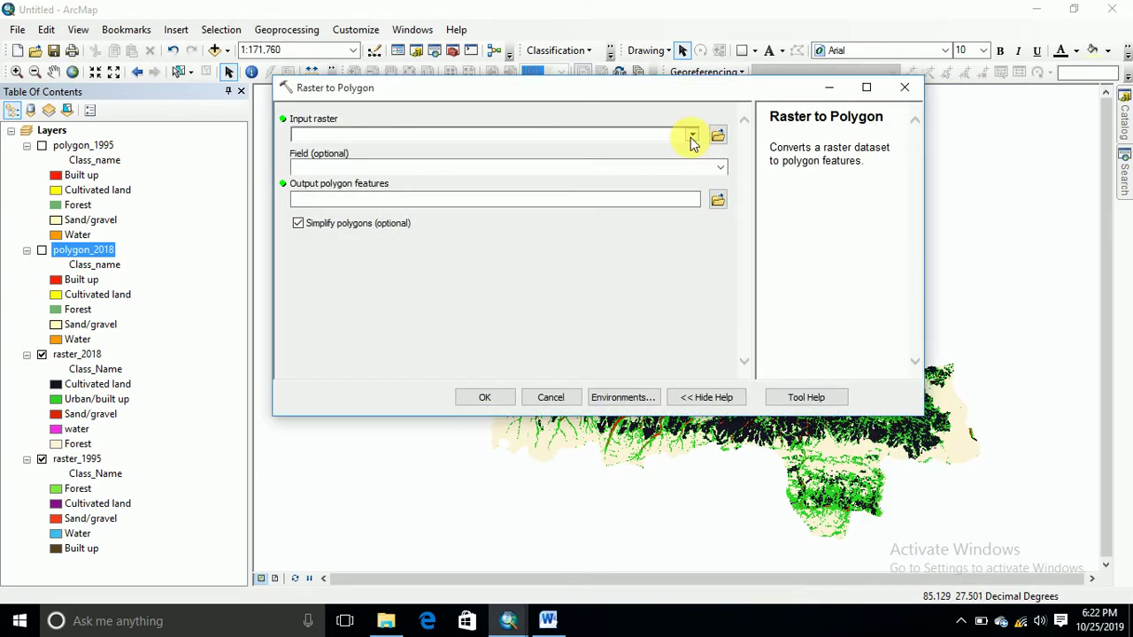
click(693, 135)
click(372, 152)
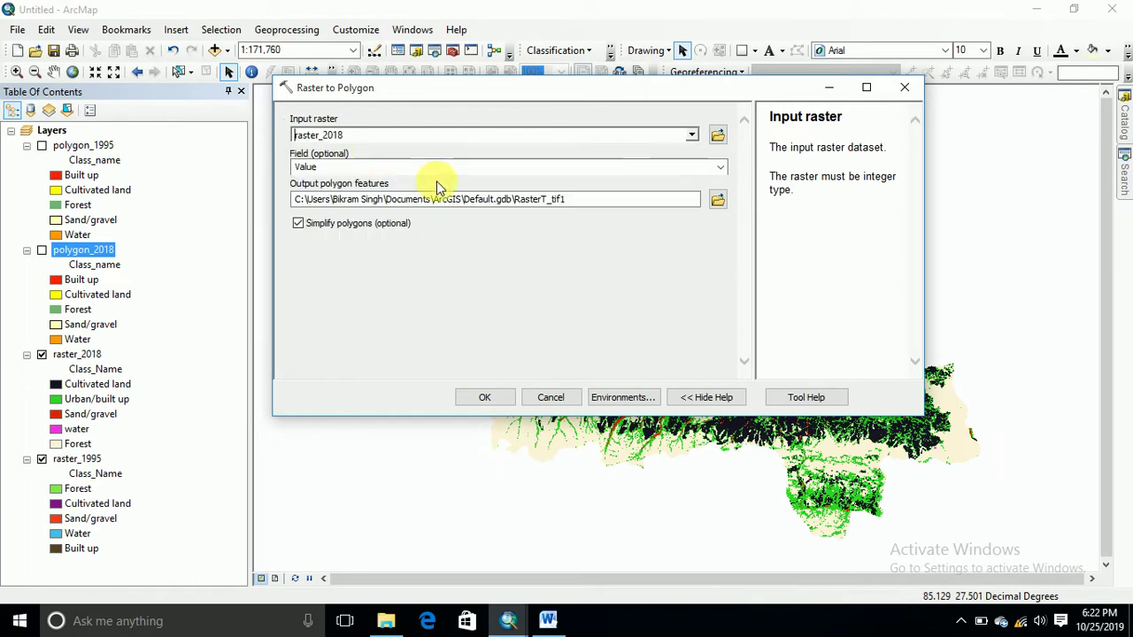
click(721, 168)
click(334, 195)
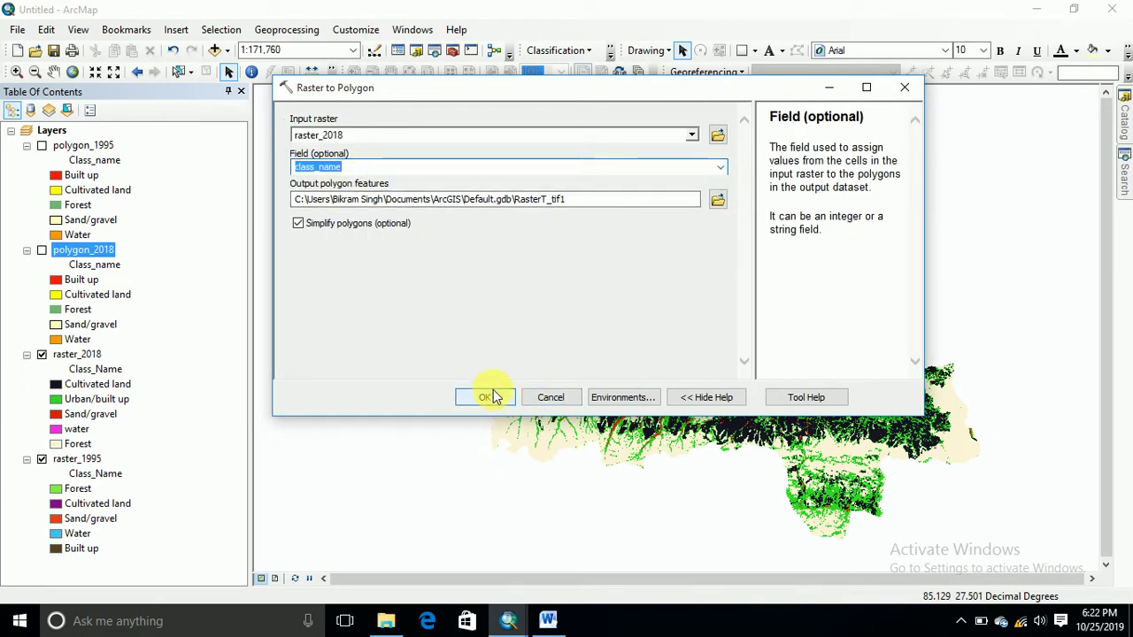
Step: Close the conversion tool and turn on the polygon_2018 and polygon_1995 layers
click(557, 398)
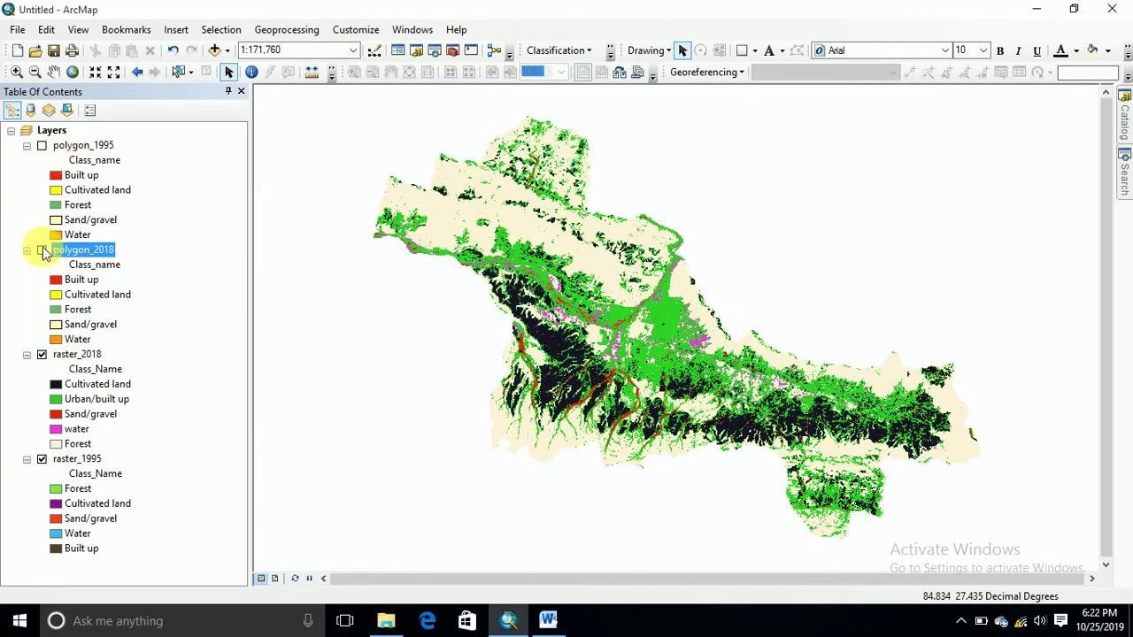
click(41, 250)
click(42, 146)
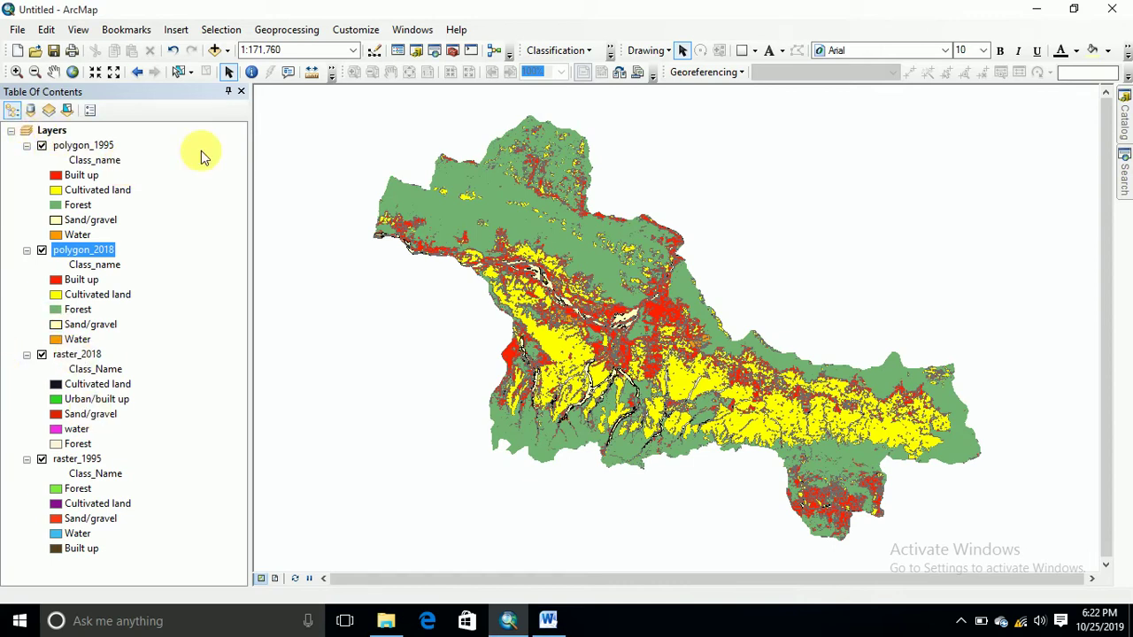
Step: Dissolve polygon_1995 on Class_name, saving output as slope_practice\1995_dissolve.shp
click(287, 29)
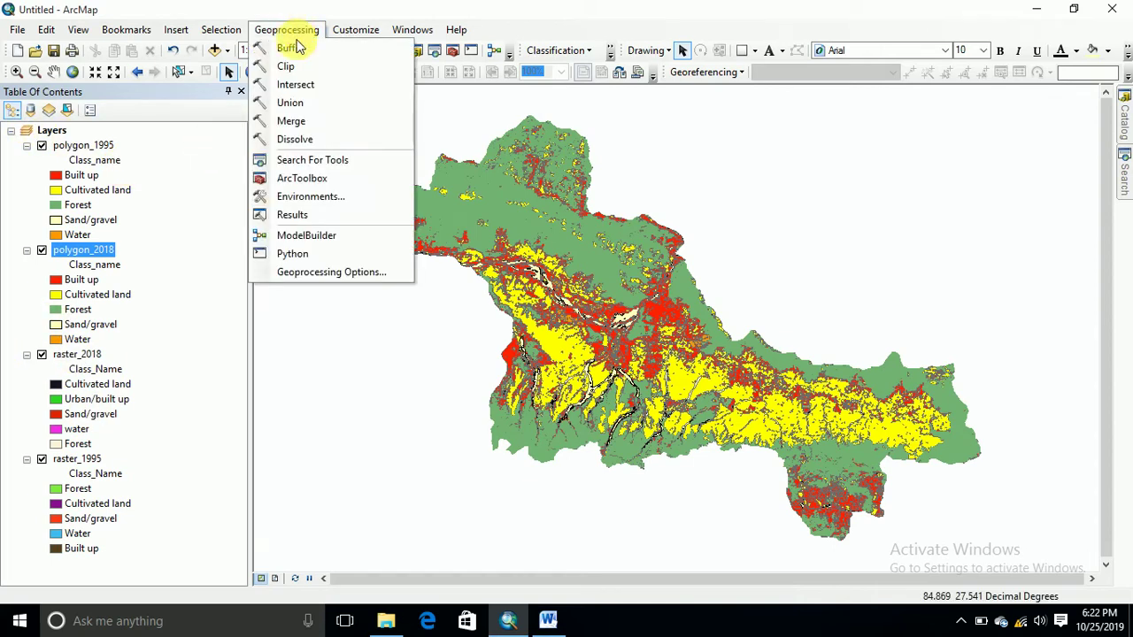
click(295, 138)
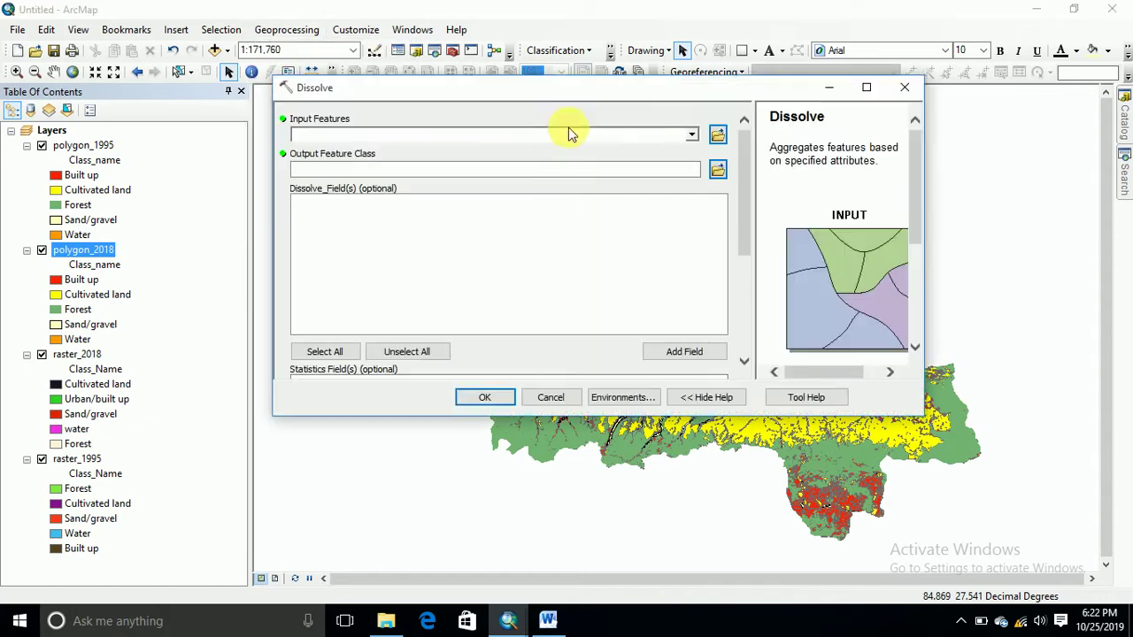
click(691, 135)
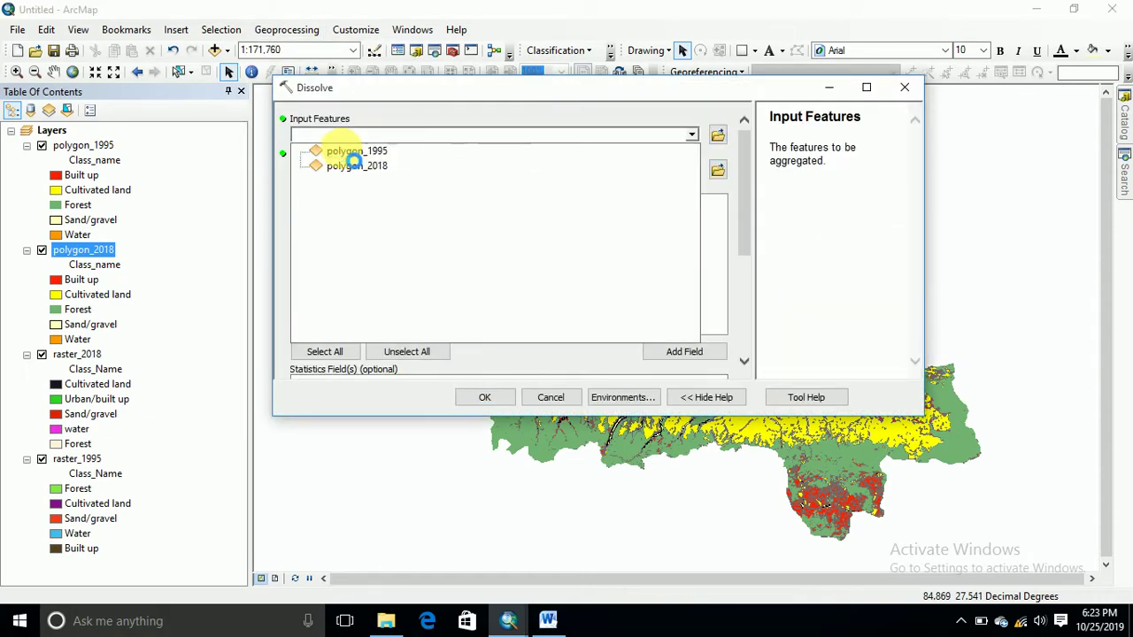
click(341, 151)
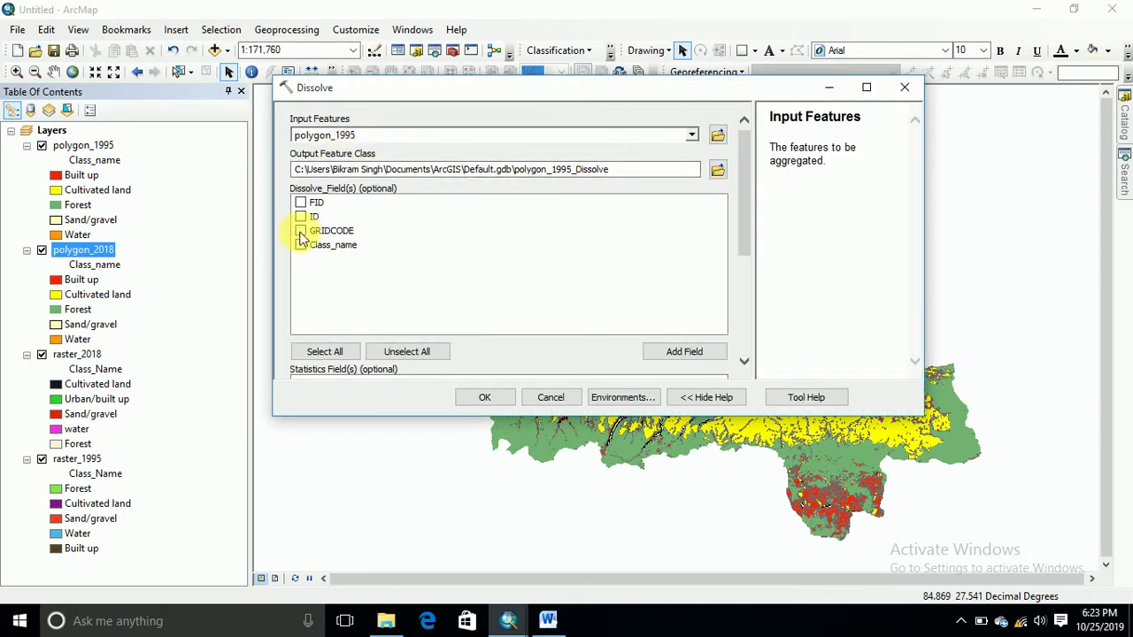
click(301, 244)
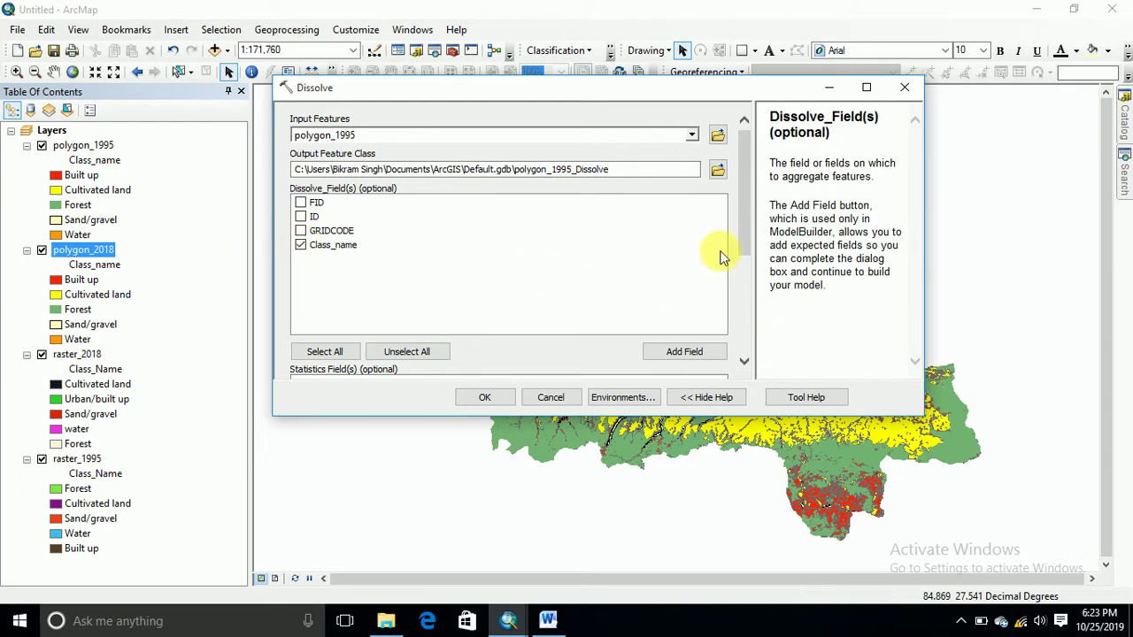
click(717, 170)
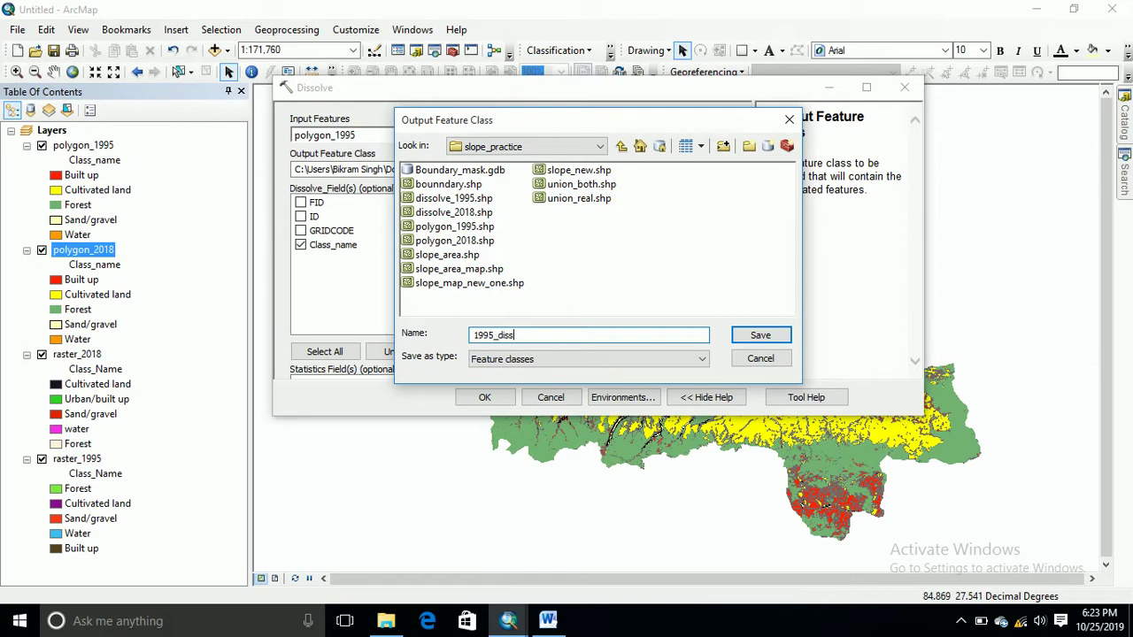
key(Return)
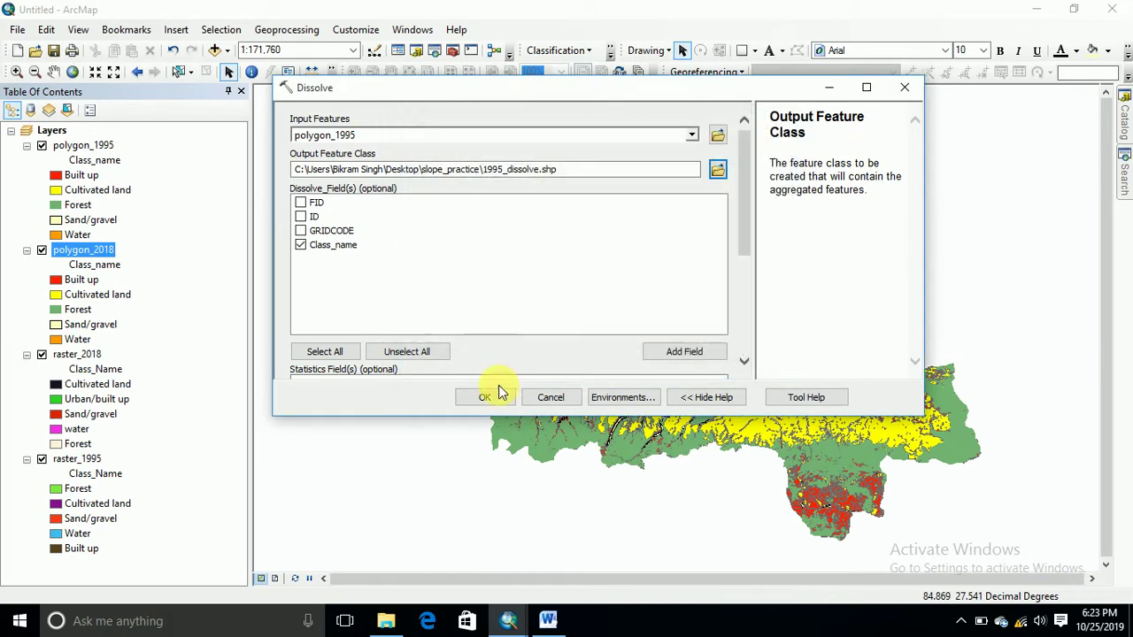
click(496, 405)
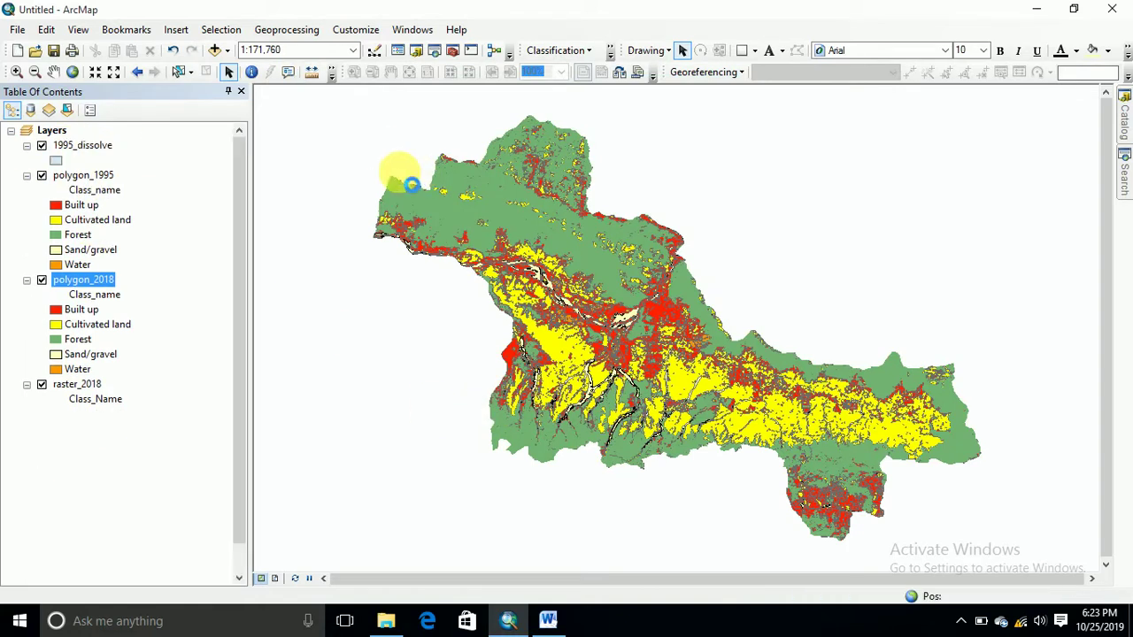
Step: Dissolve polygon_2018 on class_name, saving output as slope_practice\2018_dissolve.shp
click(268, 31)
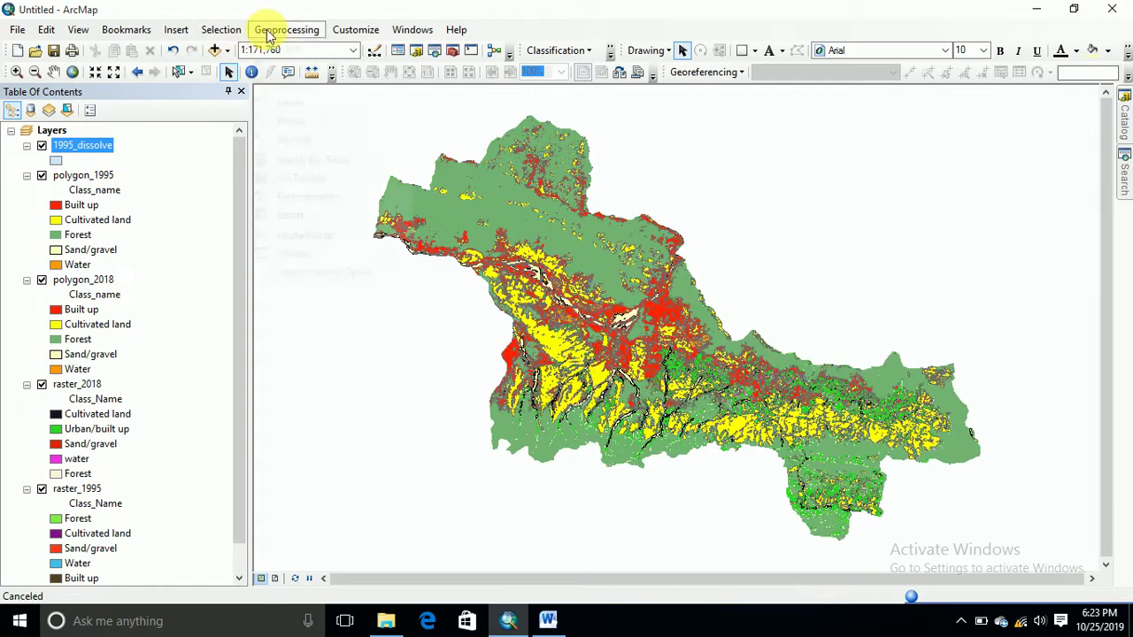
click(283, 139)
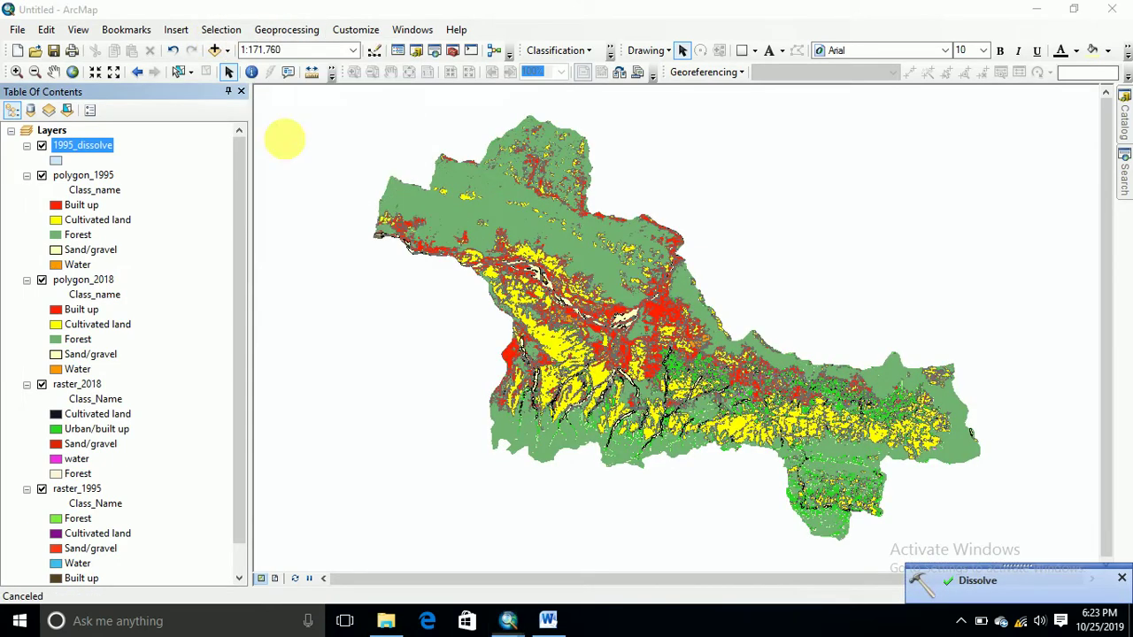
click(691, 134)
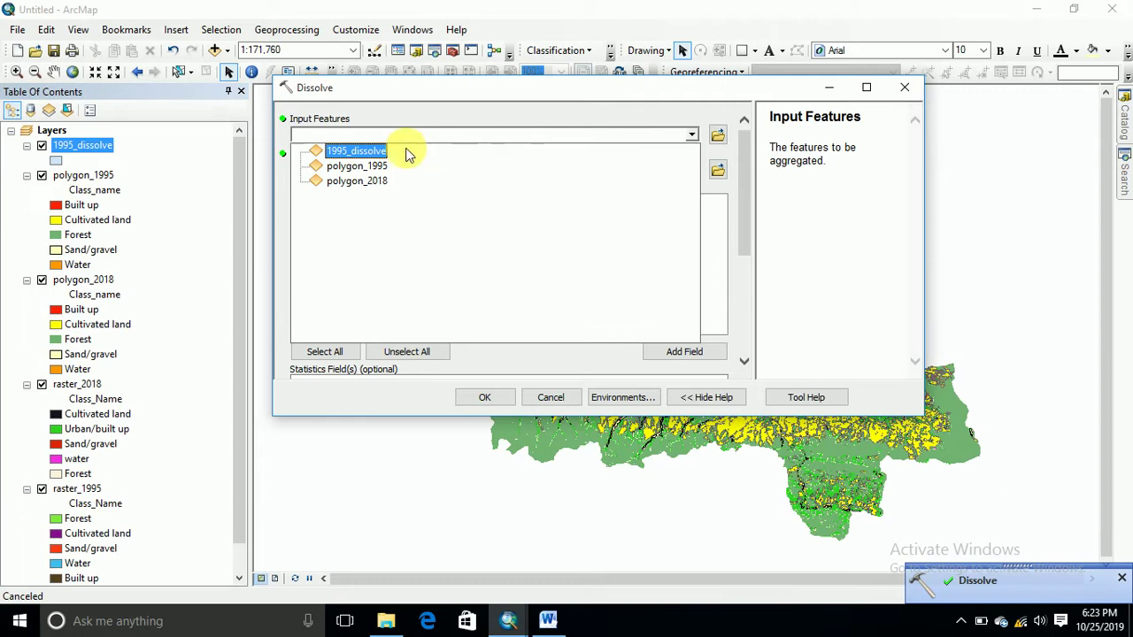
click(357, 181)
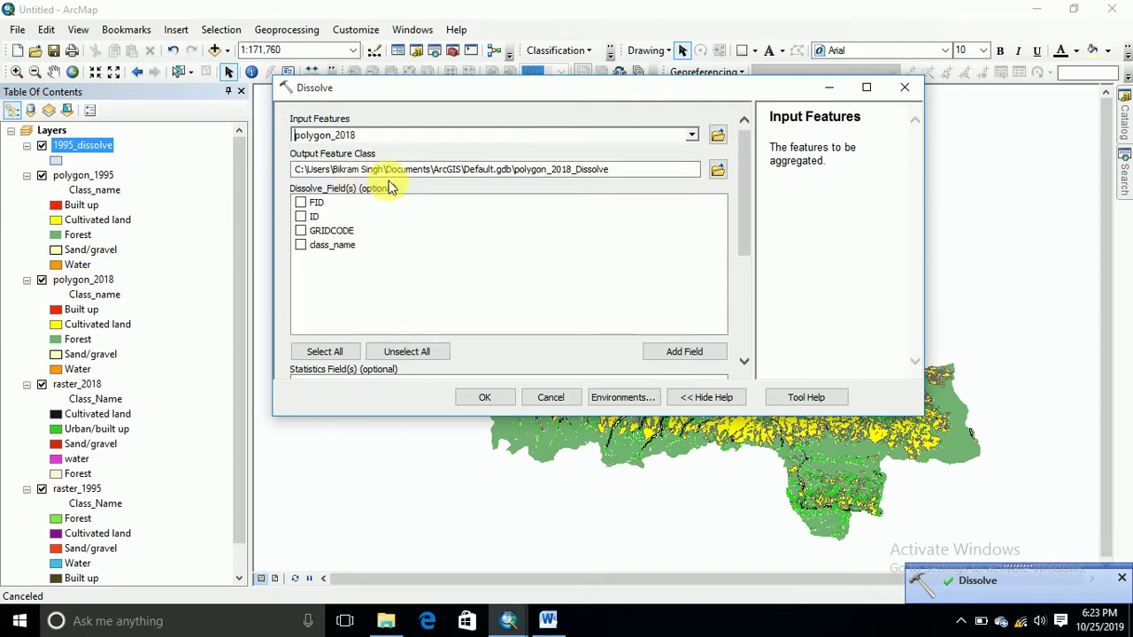
click(302, 245)
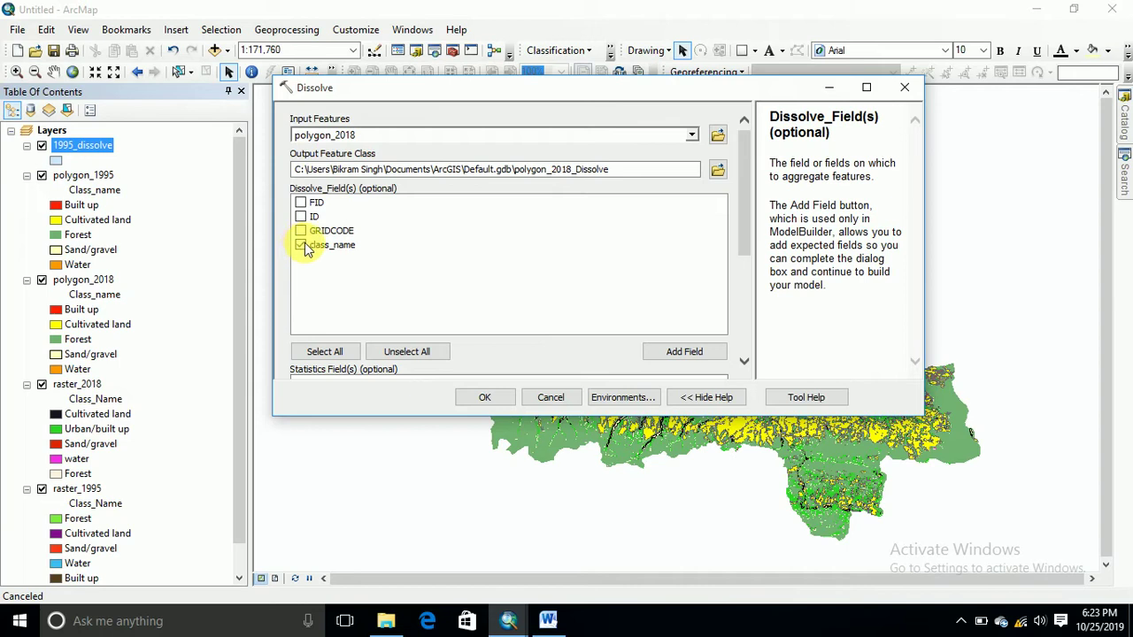
click(717, 170)
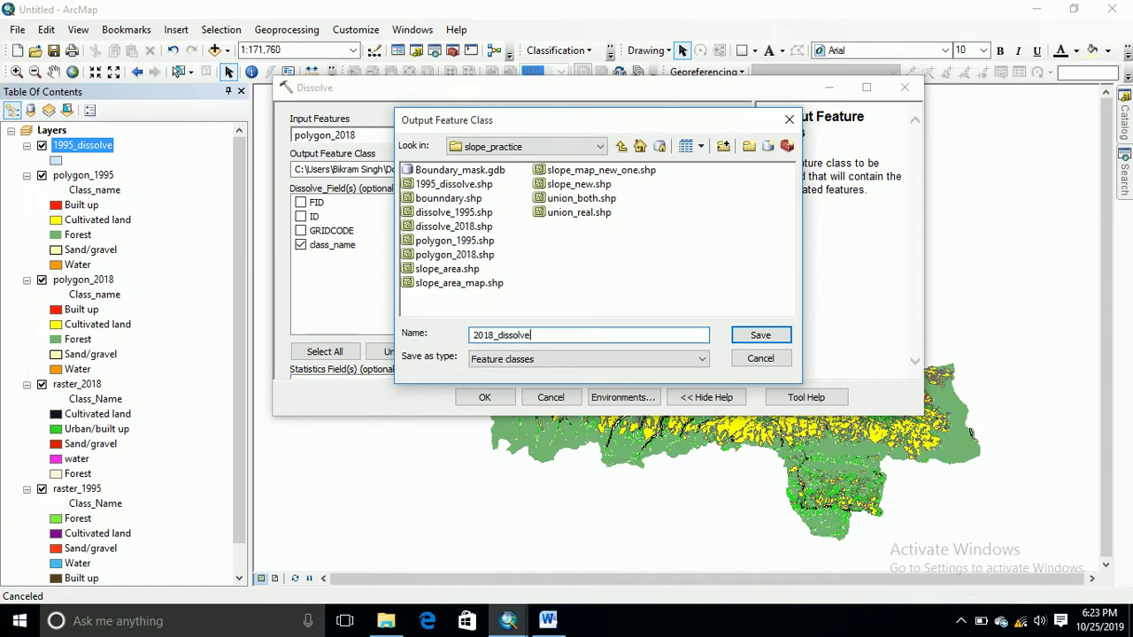
click(762, 335)
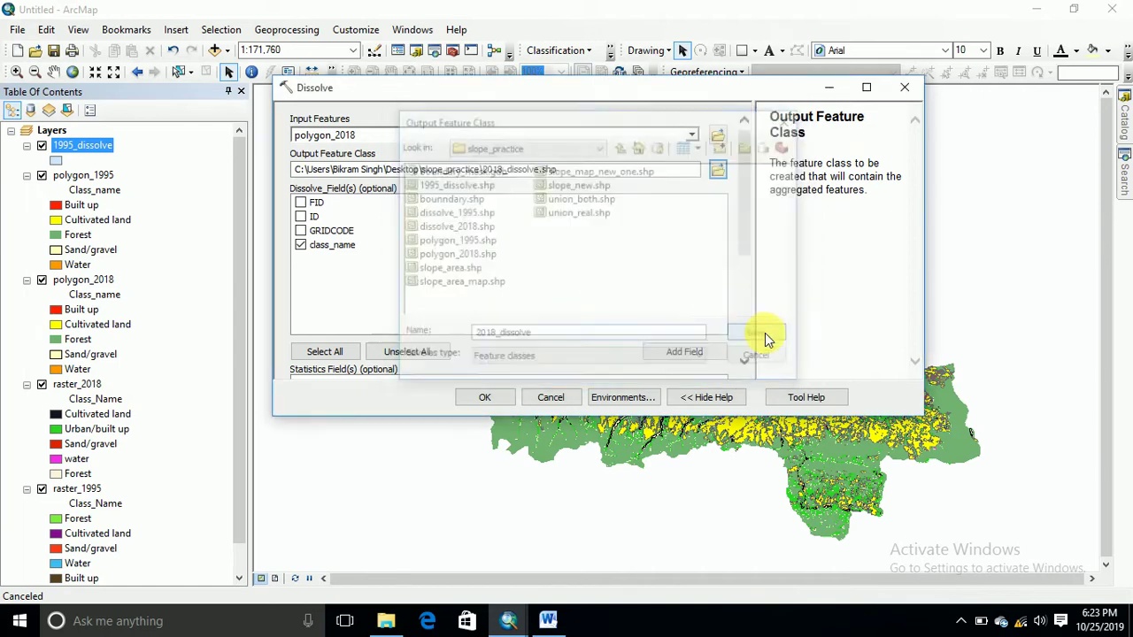
click(485, 400)
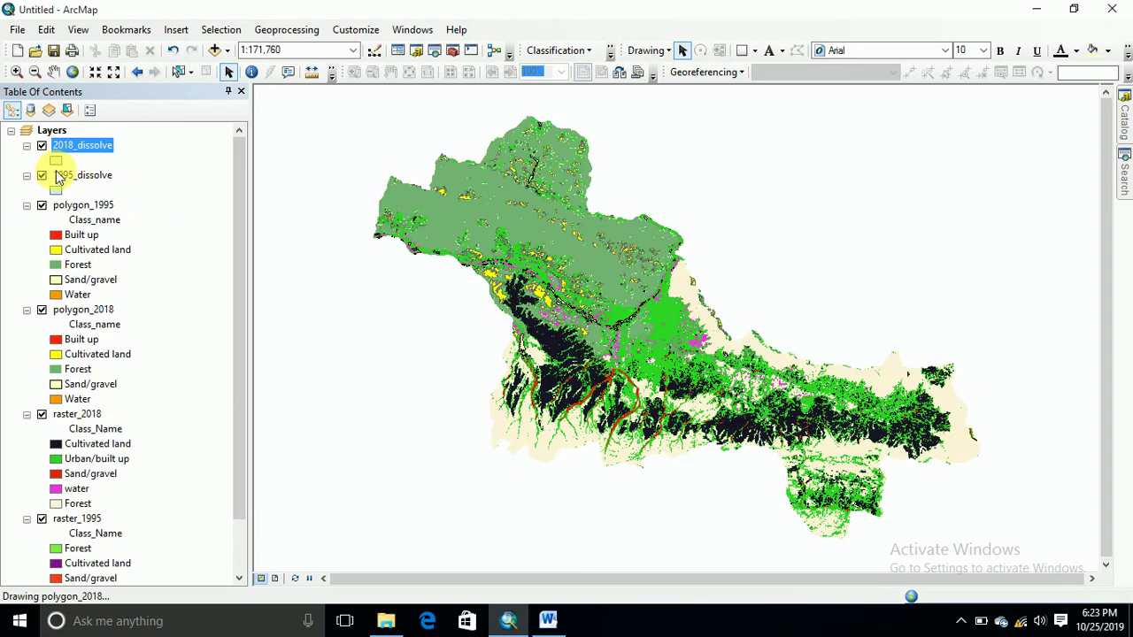
Step: Symbolize 1995_dissolve by unique Class_name values, excluding all other values
click(76, 174)
right_click(77, 175)
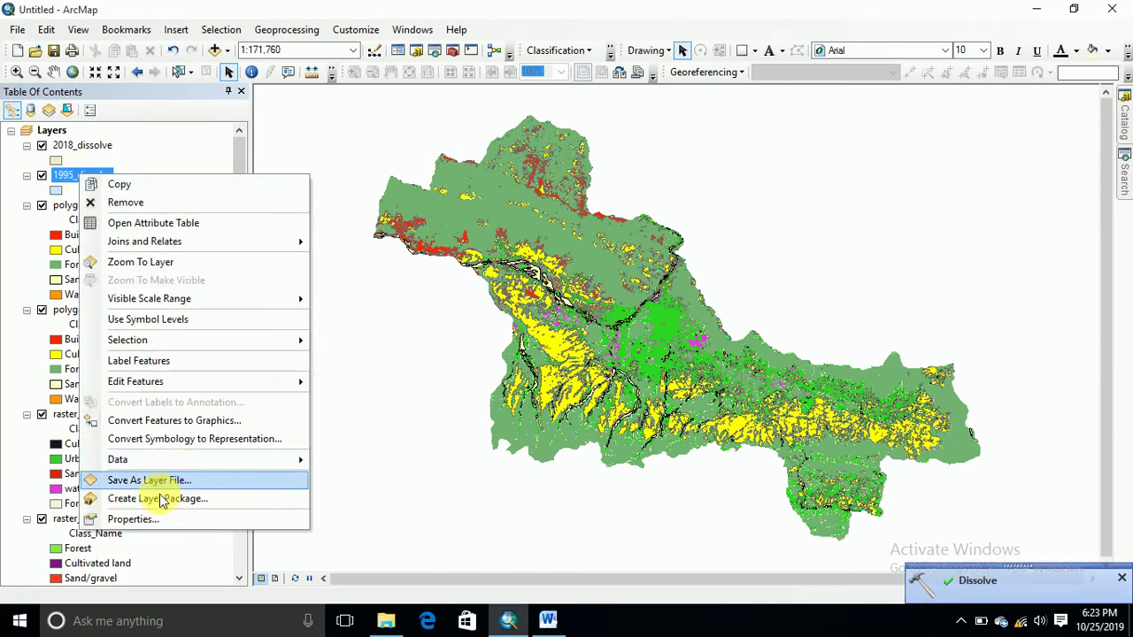
click(142, 520)
click(342, 197)
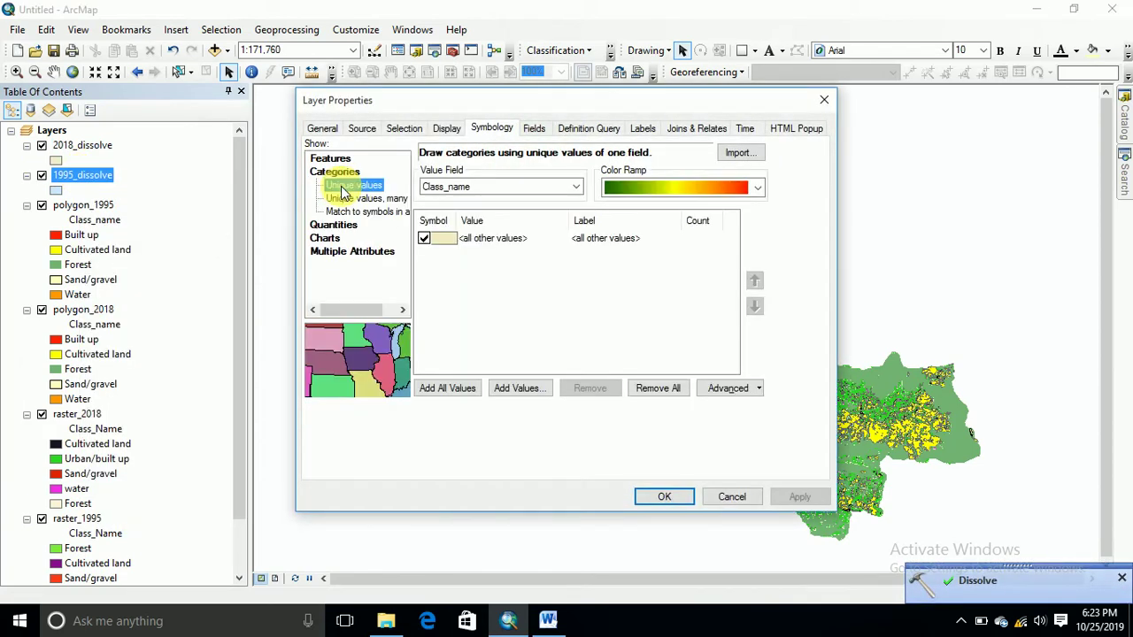
click(424, 238)
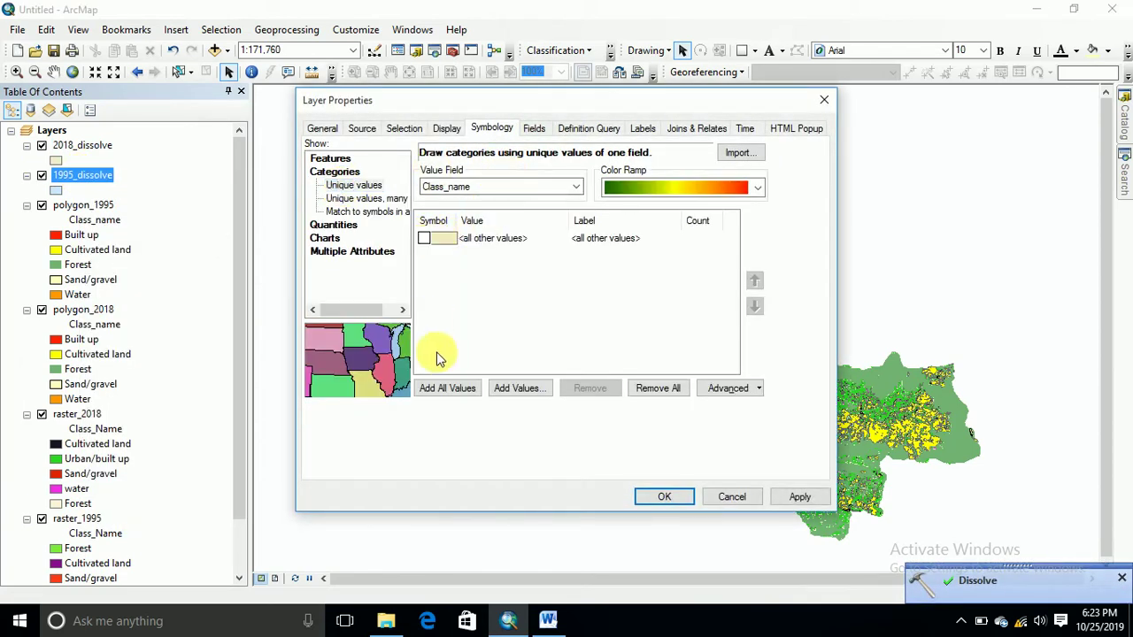
click(447, 388)
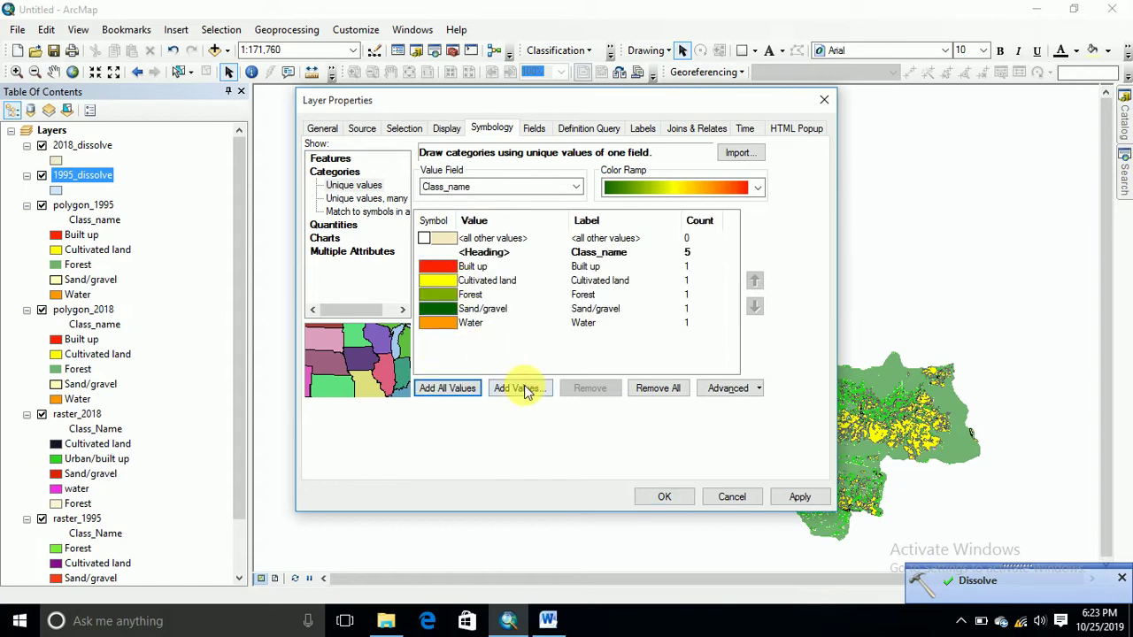
click(664, 497)
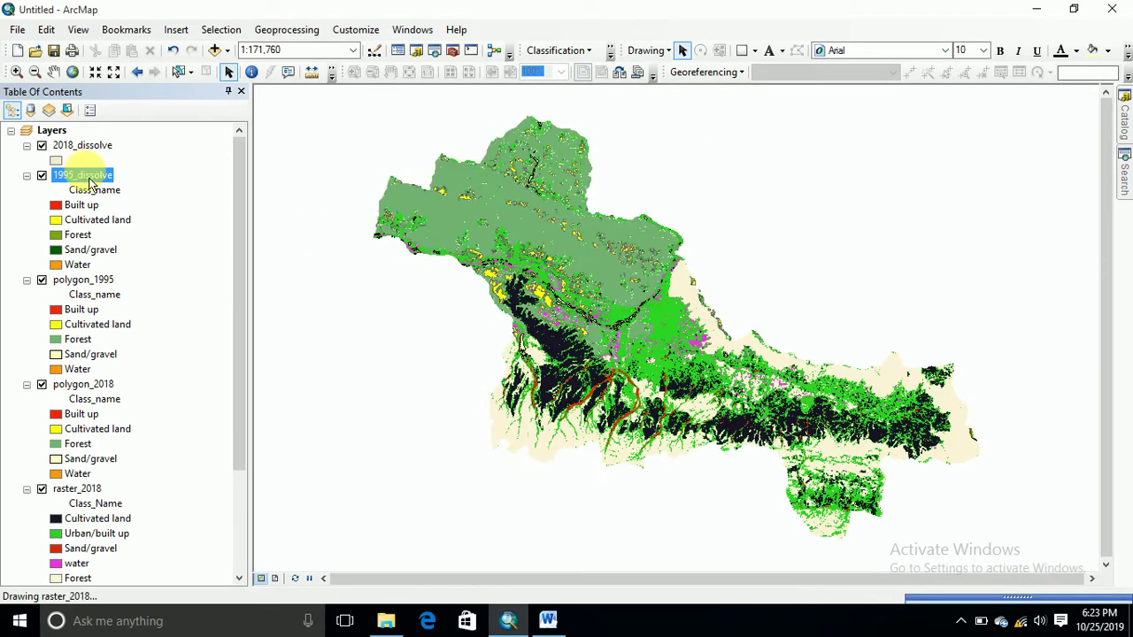
Step: Import 1995_dissolve's unique-value symbology into 2018_dissolve, matching on class_name
right_click(80, 146)
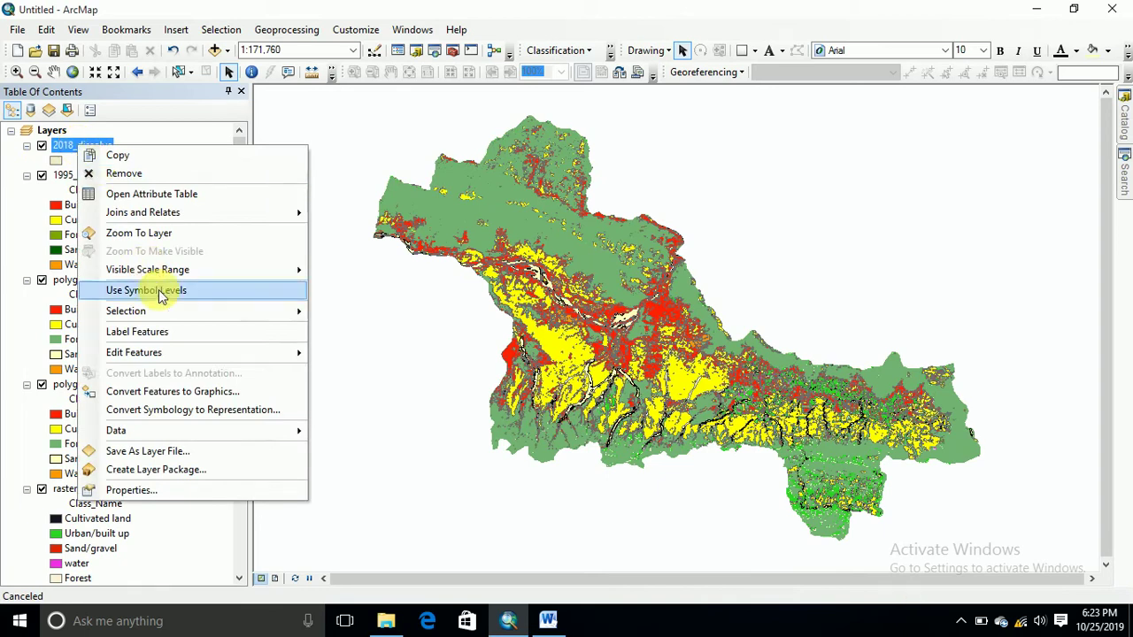
click(129, 488)
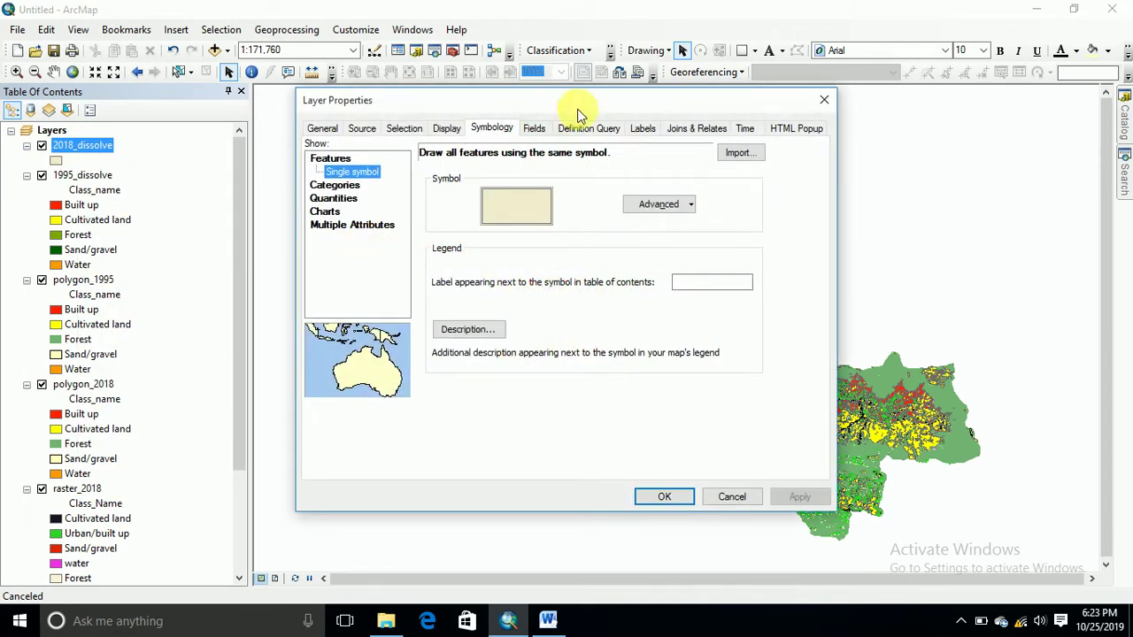
click(333, 185)
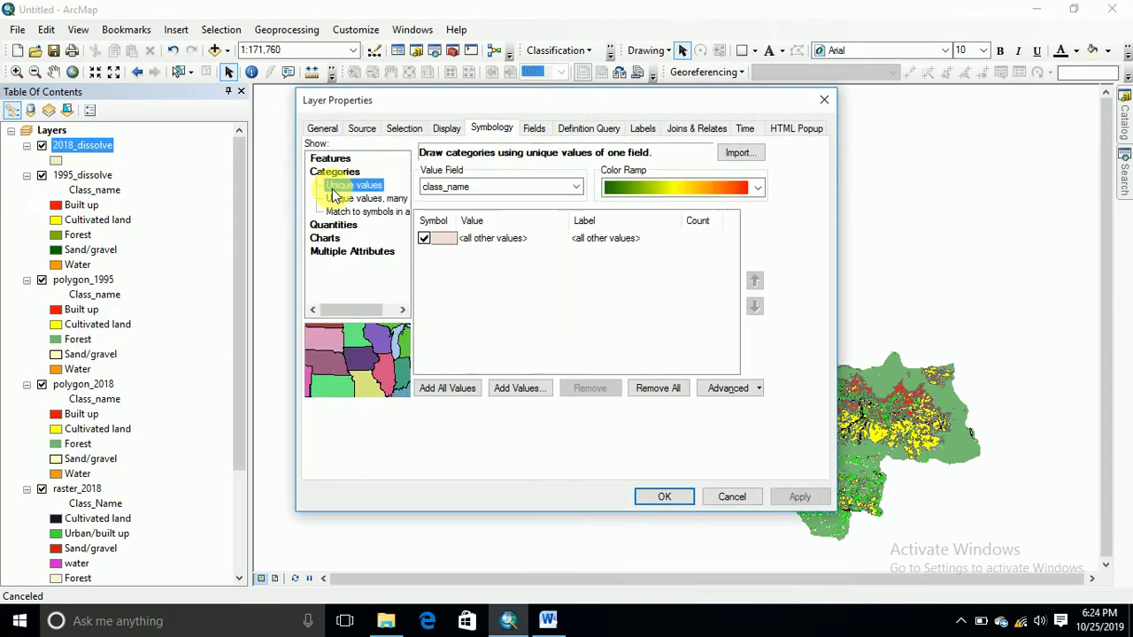
click(738, 154)
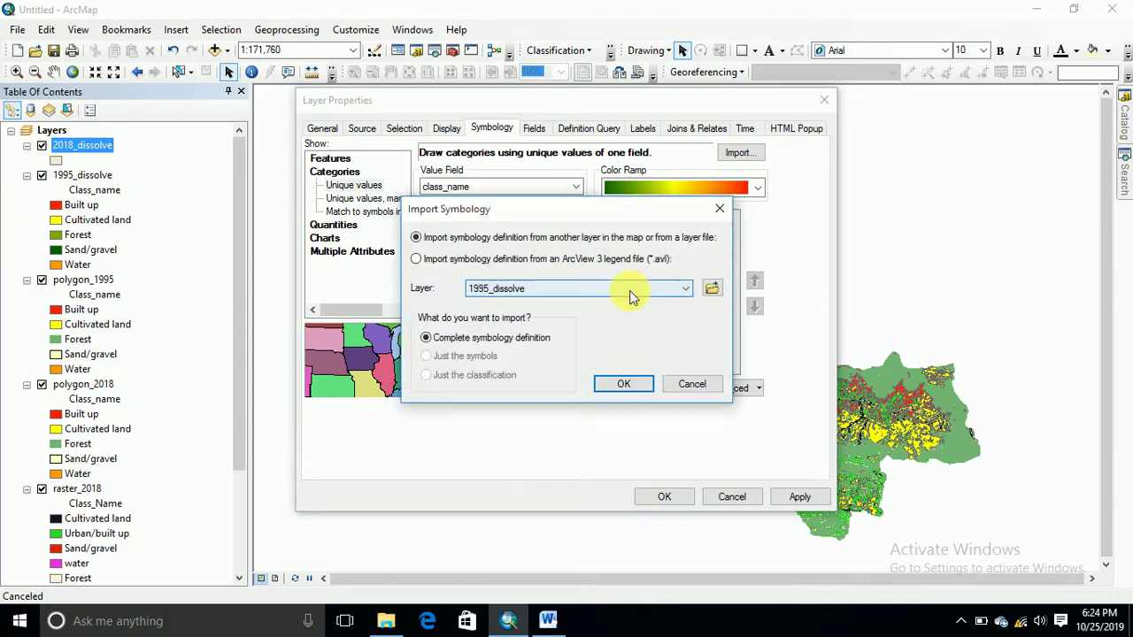
click(624, 384)
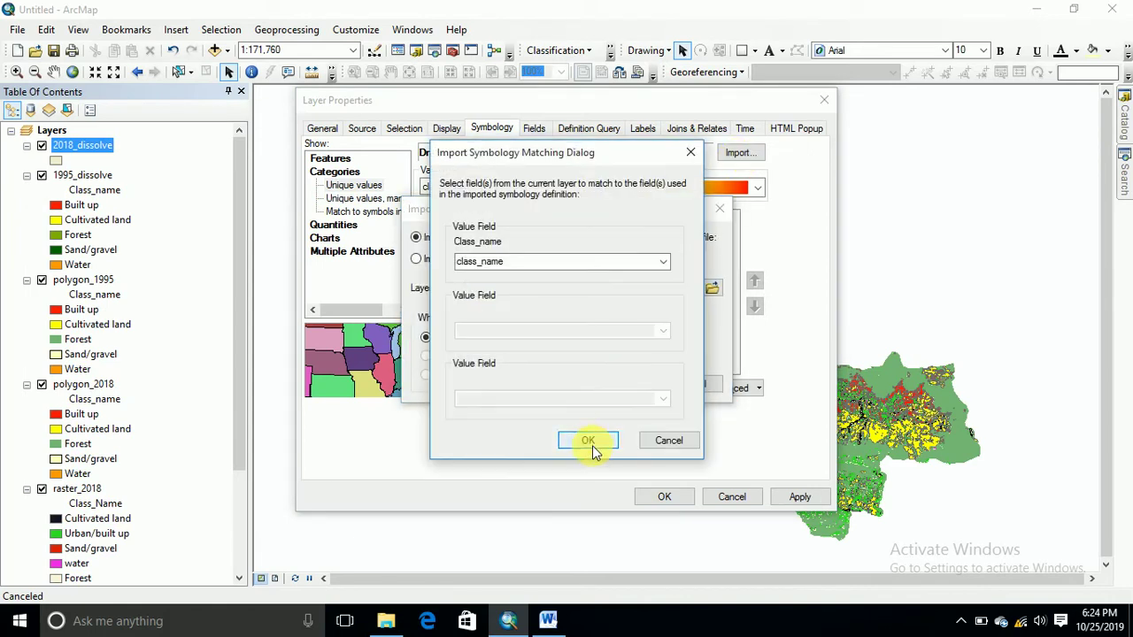
click(592, 445)
click(662, 497)
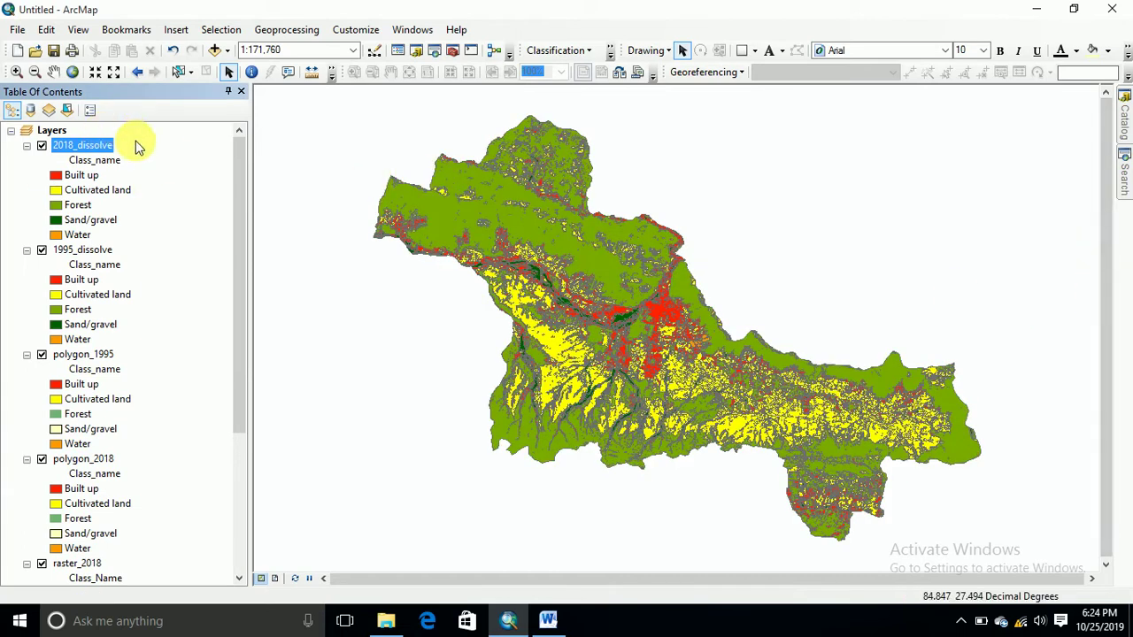
Step: Union 1995_dissolve and 2018_dissolve into the output union_new_1.shp
click(286, 29)
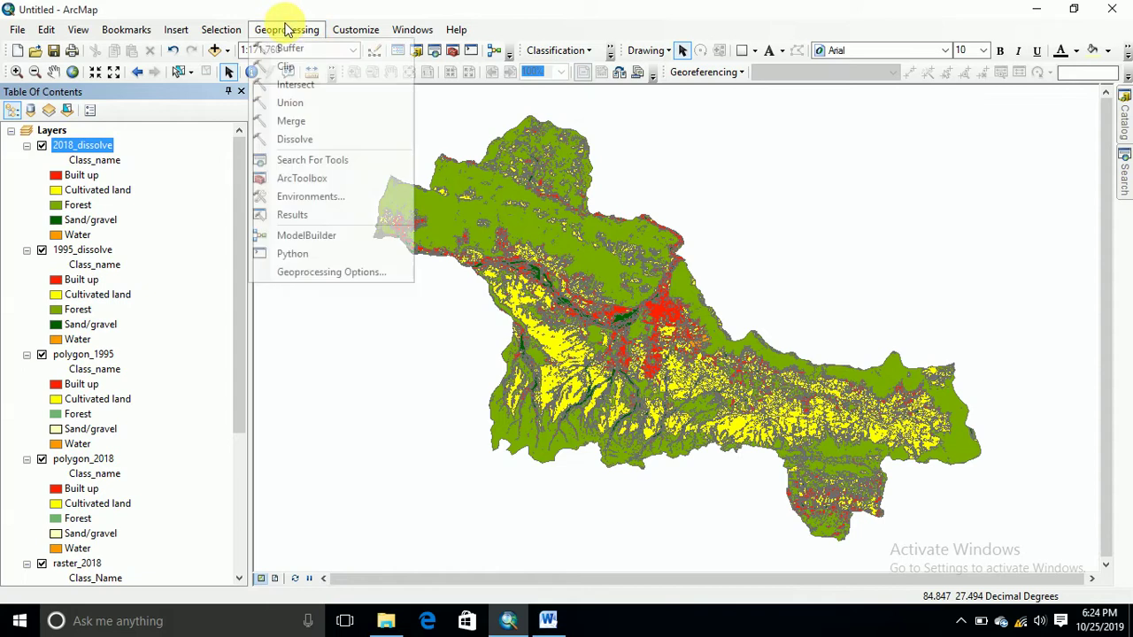
click(296, 102)
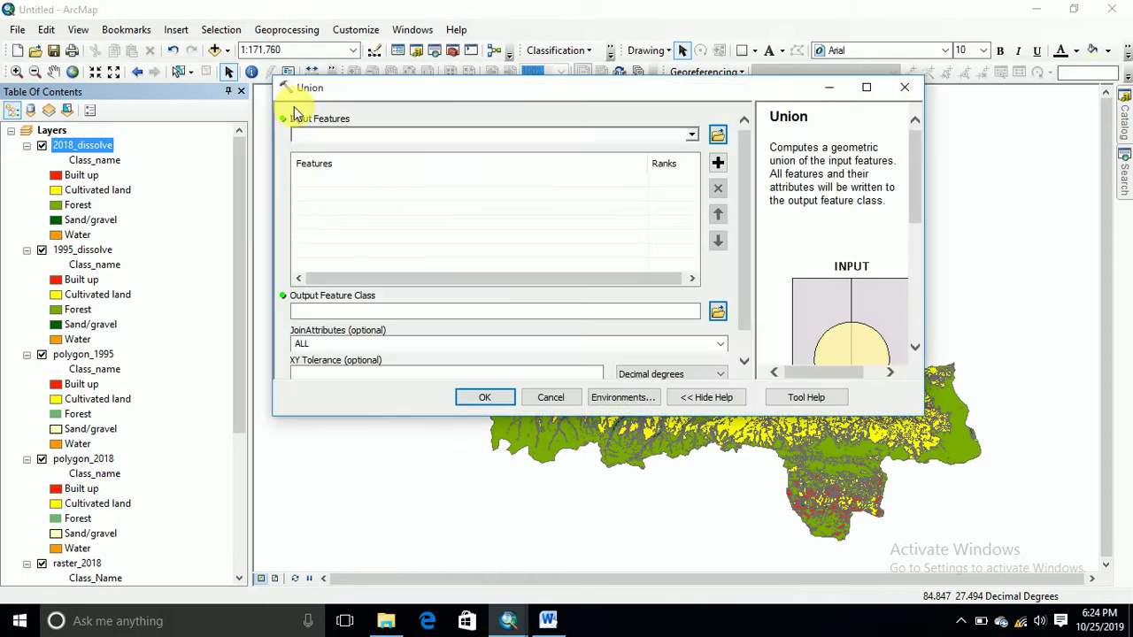
drag(81, 250, 323, 181)
drag(88, 147, 372, 215)
click(715, 312)
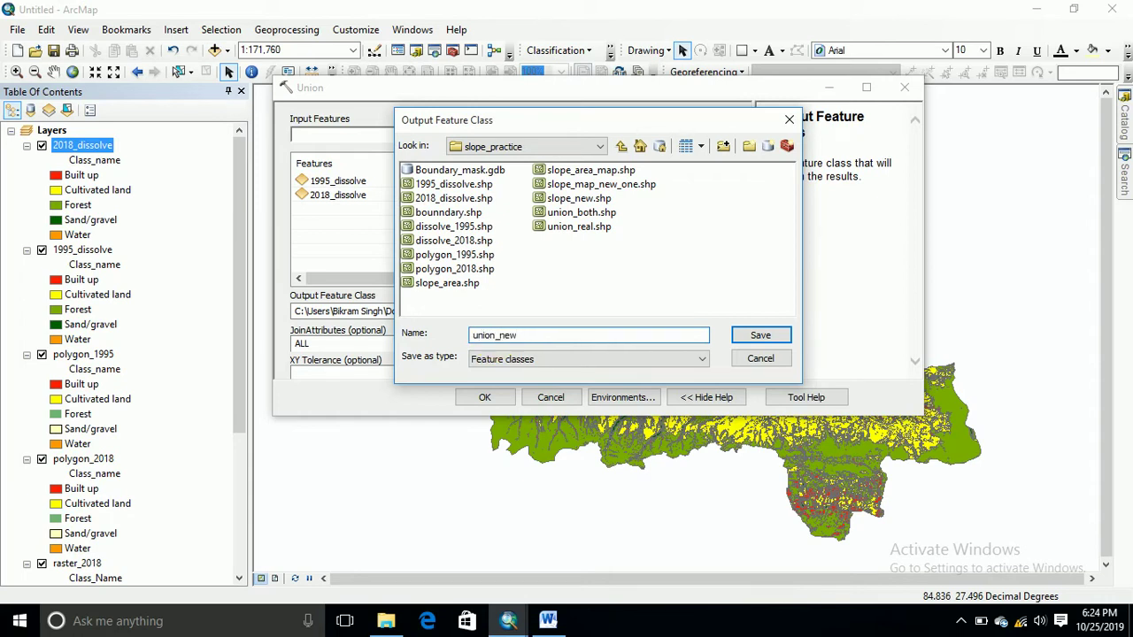
key(Return)
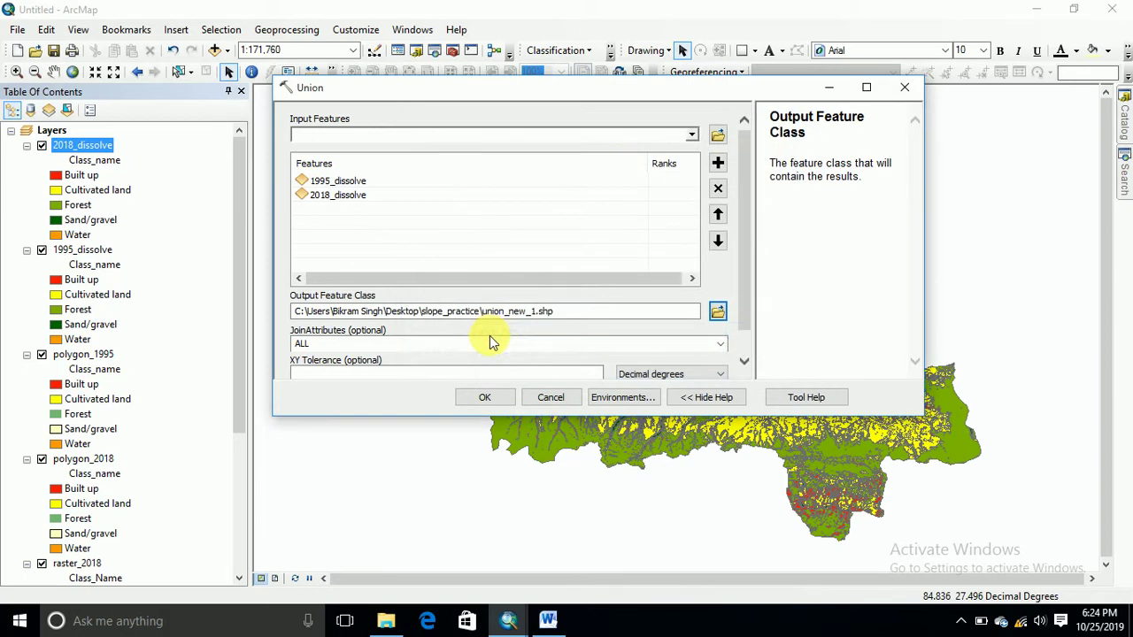
click(496, 398)
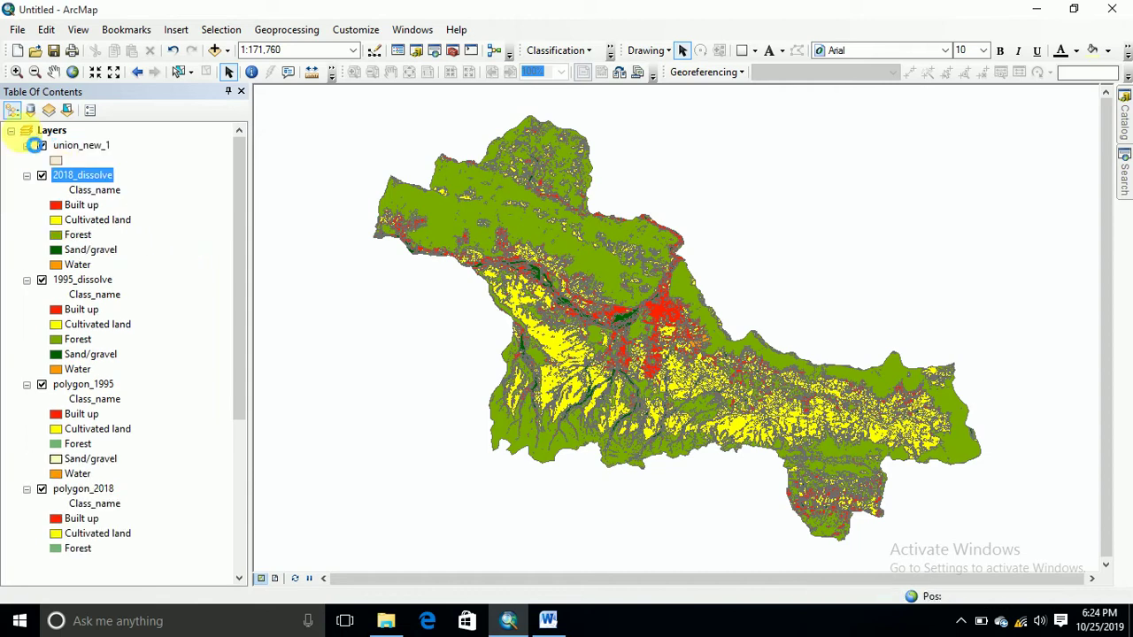
right_click(72, 151)
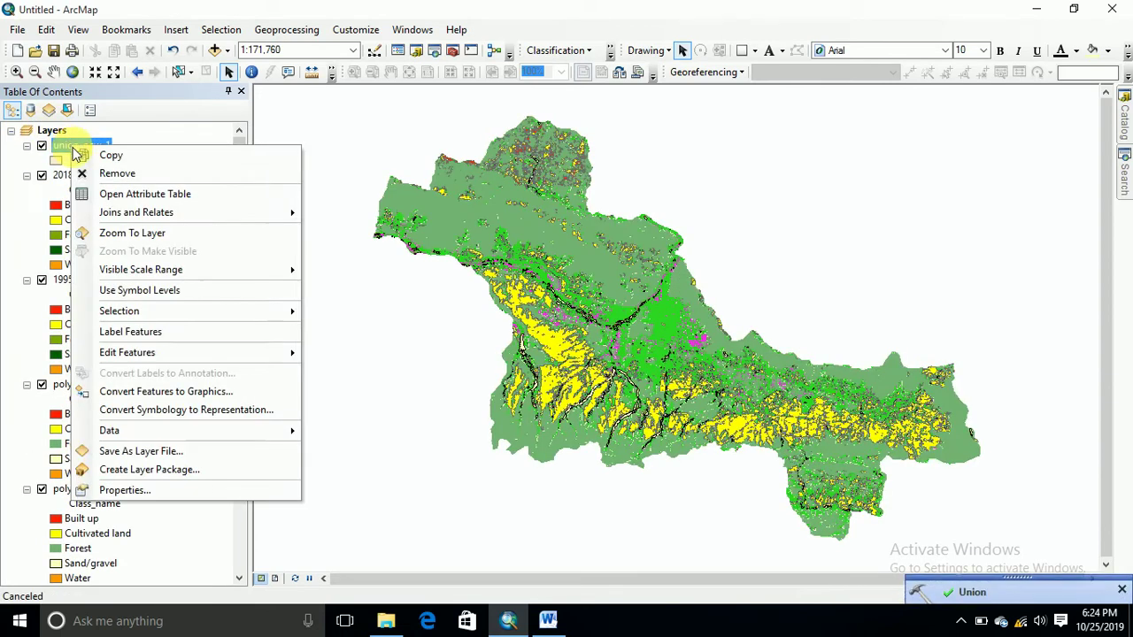
Step: In union_new_1's attribute table, select records FID 0–9 with -1 values, then close it
click(119, 200)
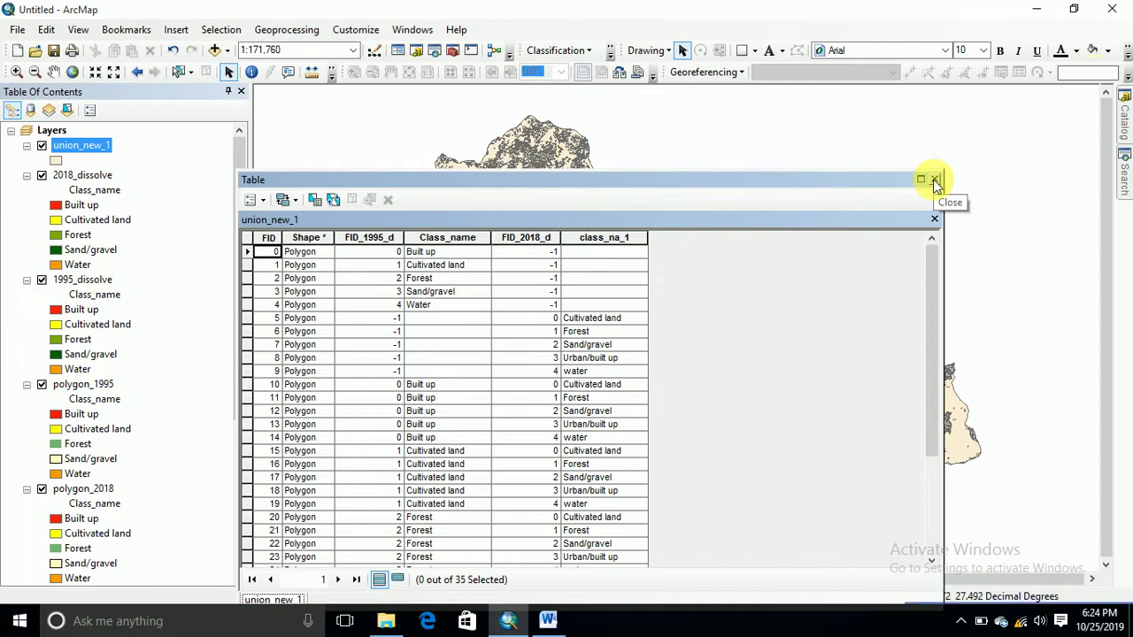
click(395, 316)
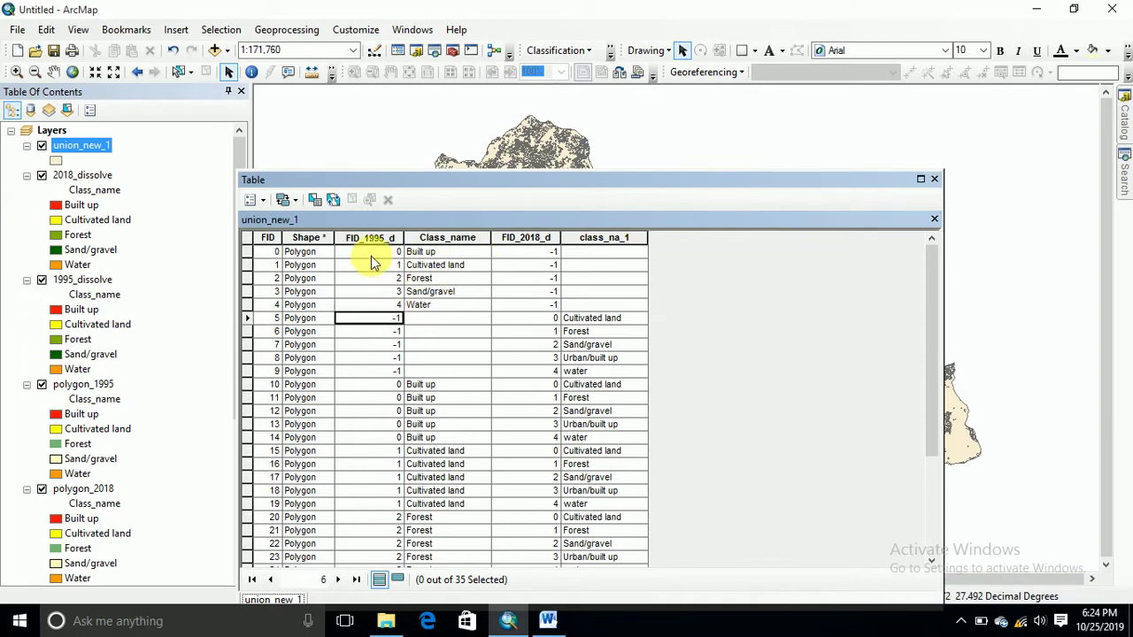
drag(259, 252, 306, 376)
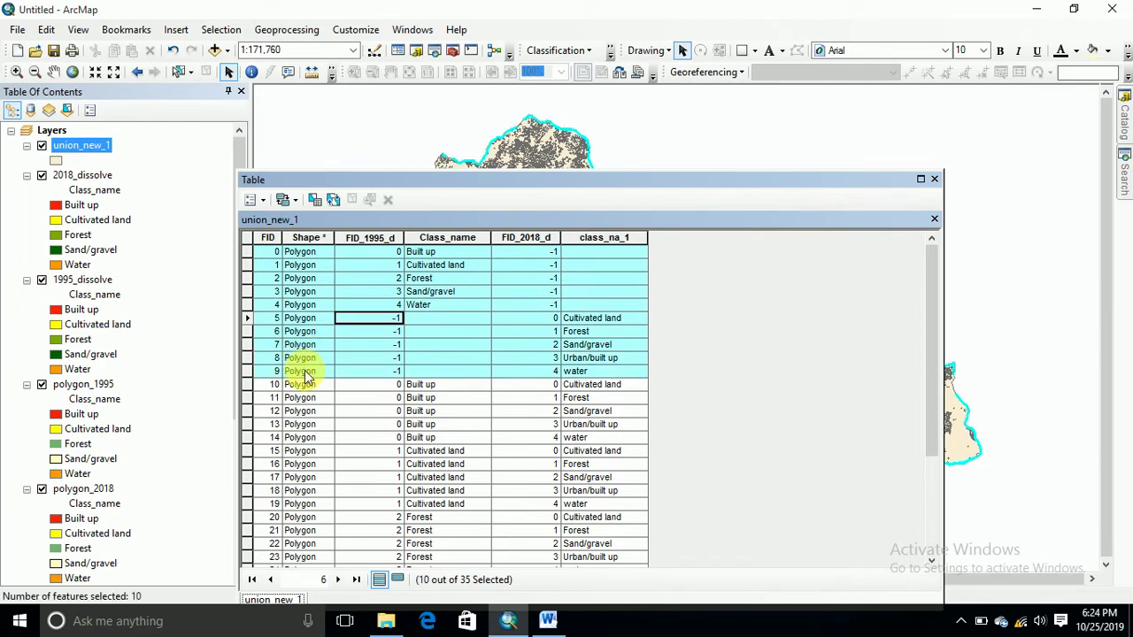
click(935, 182)
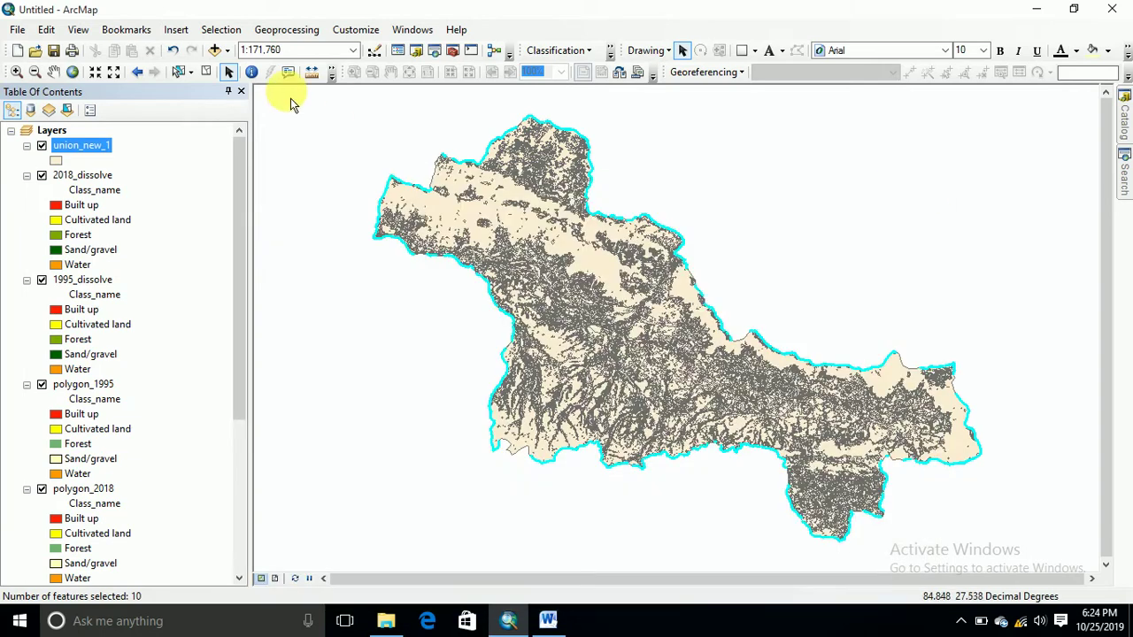
Step: Start editing union_new_1 and delete the ten selected one-year-only records
right_click(97, 147)
mouse_move(315, 349)
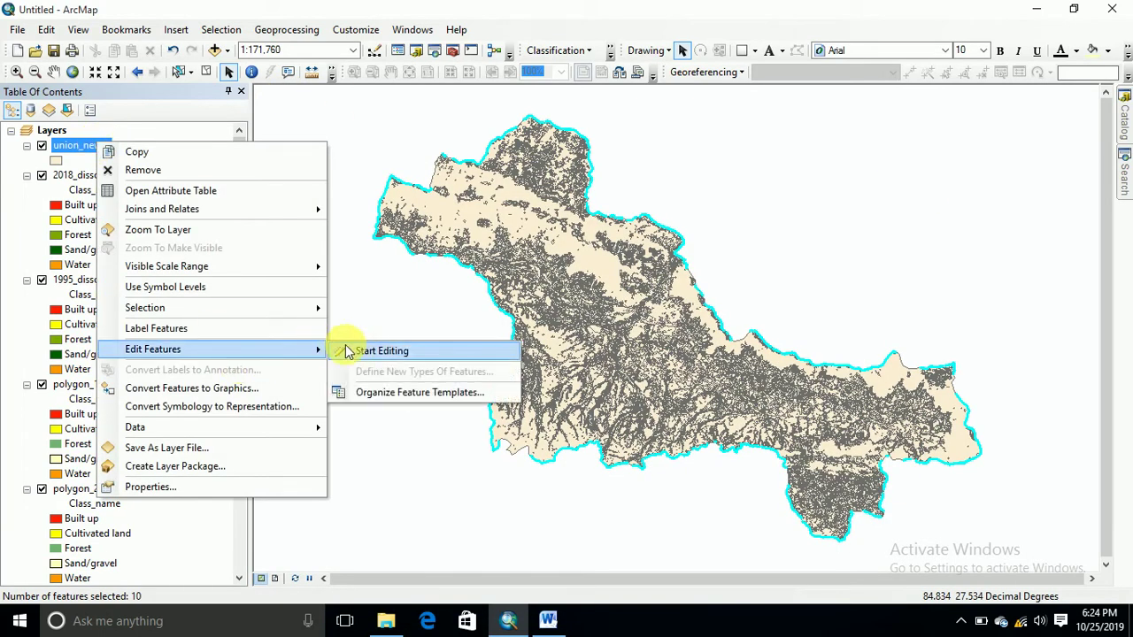
click(365, 354)
right_click(88, 148)
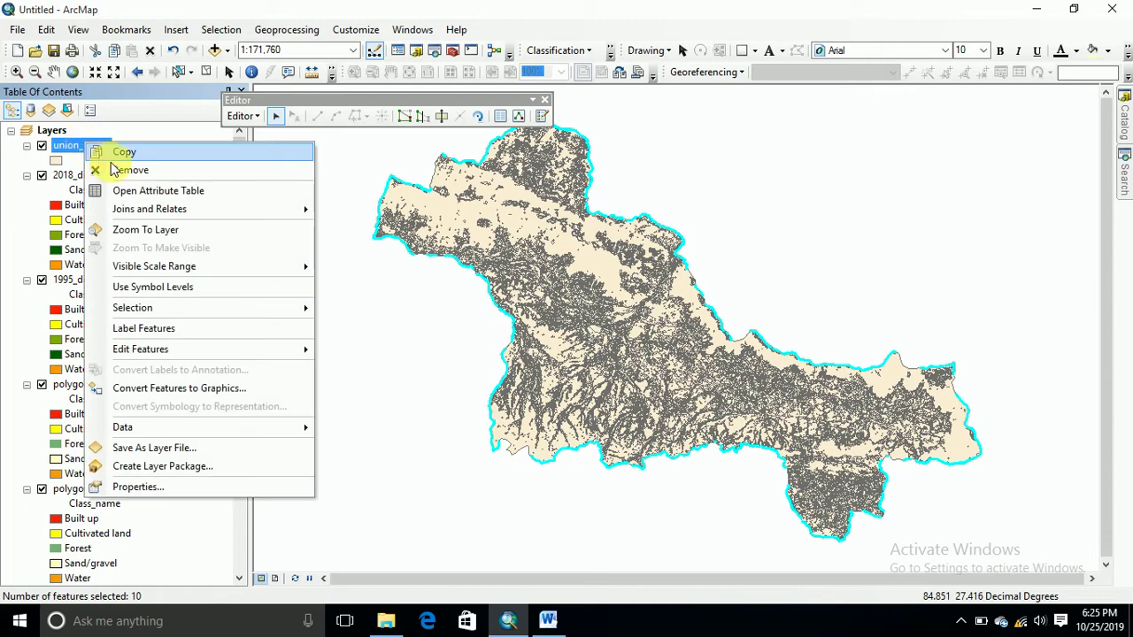
click(135, 195)
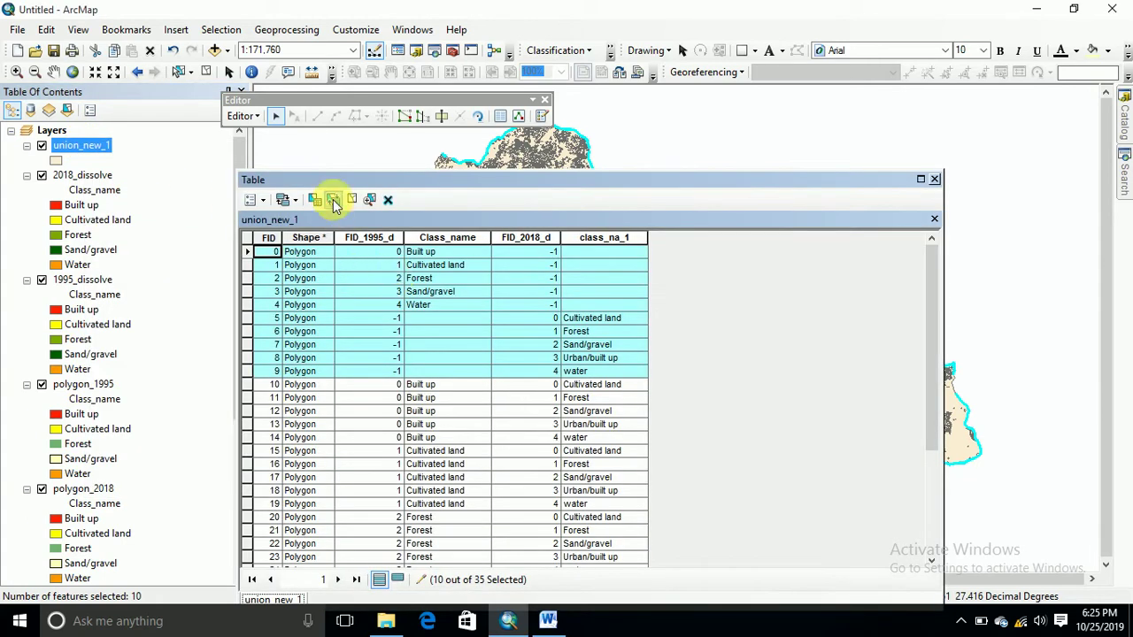
click(388, 201)
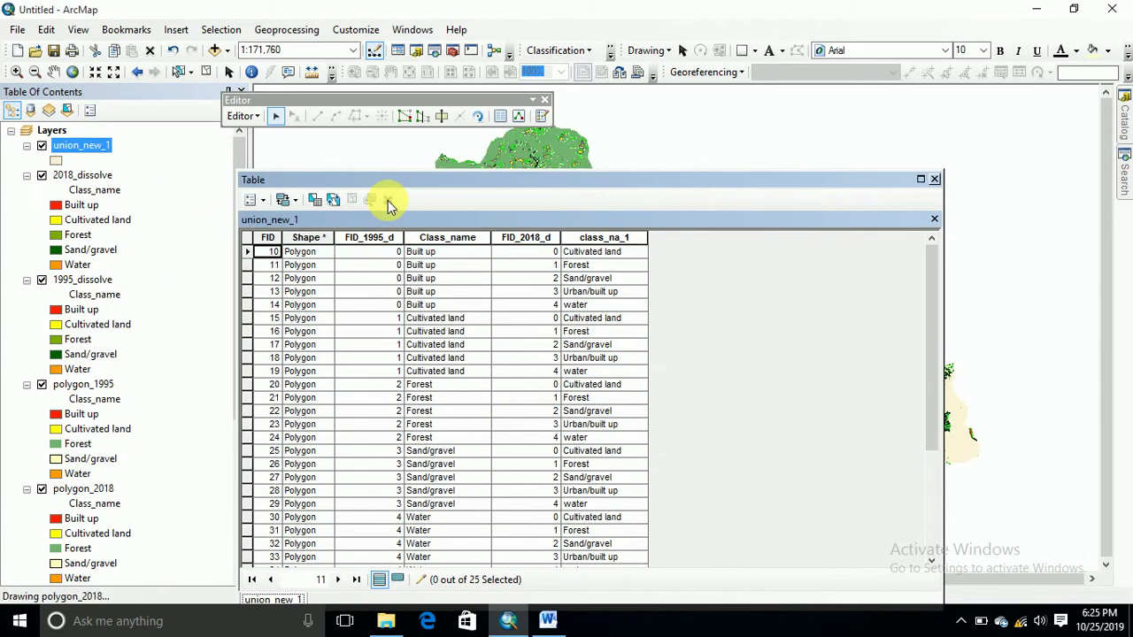
Step: Close the attribute table, stop editing saving the deletions, and close the Editor toolbar
drag(936, 356, 924, 253)
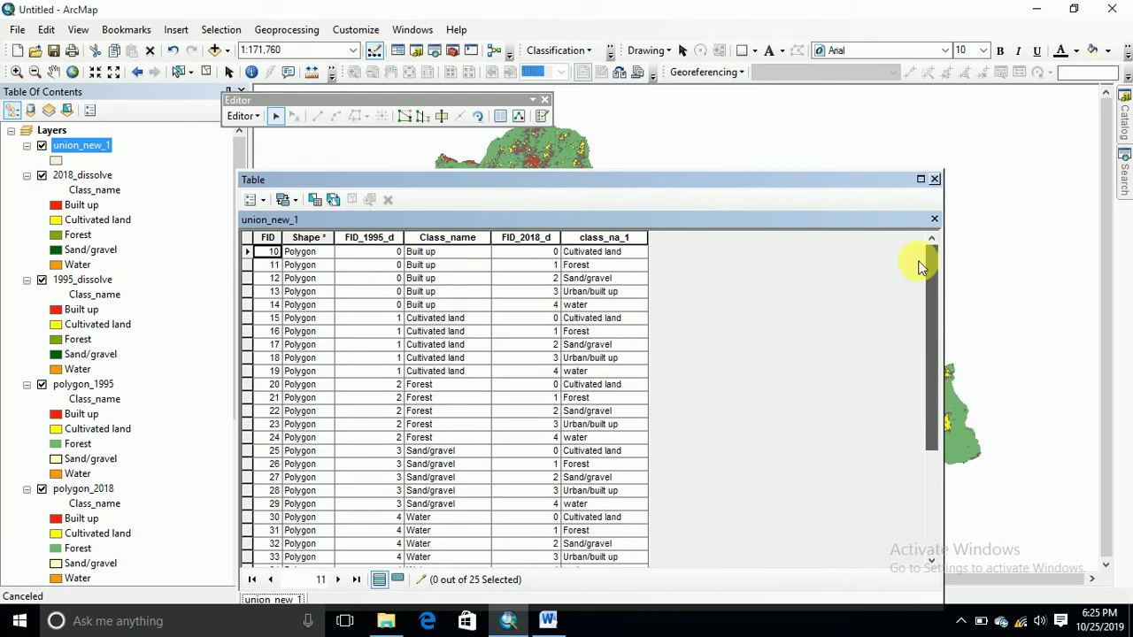
click(934, 179)
click(244, 116)
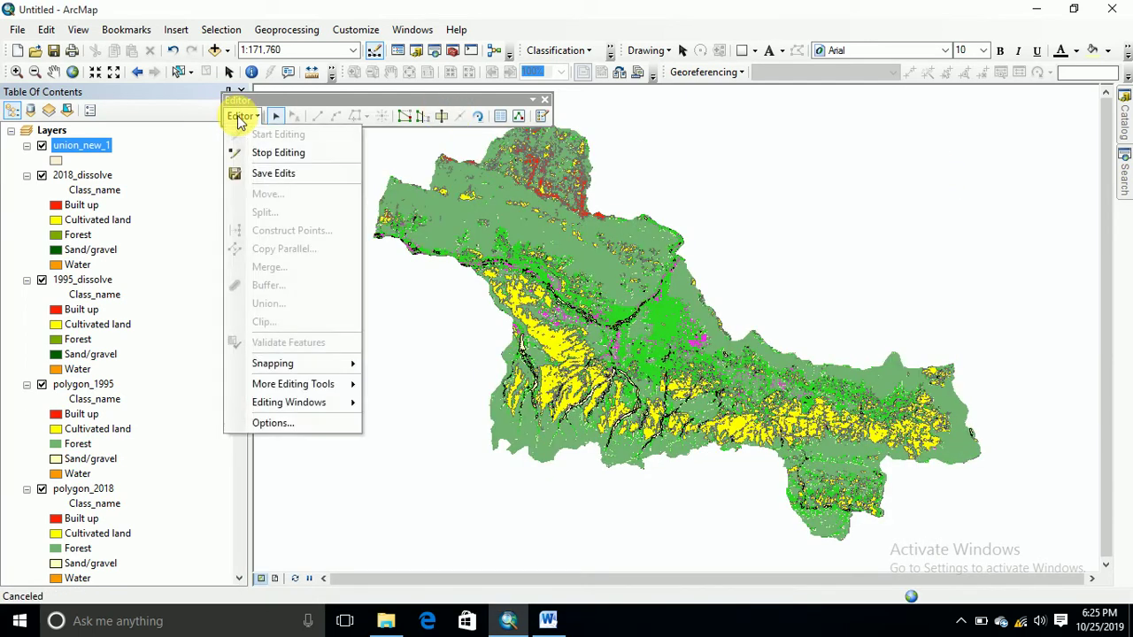
click(275, 153)
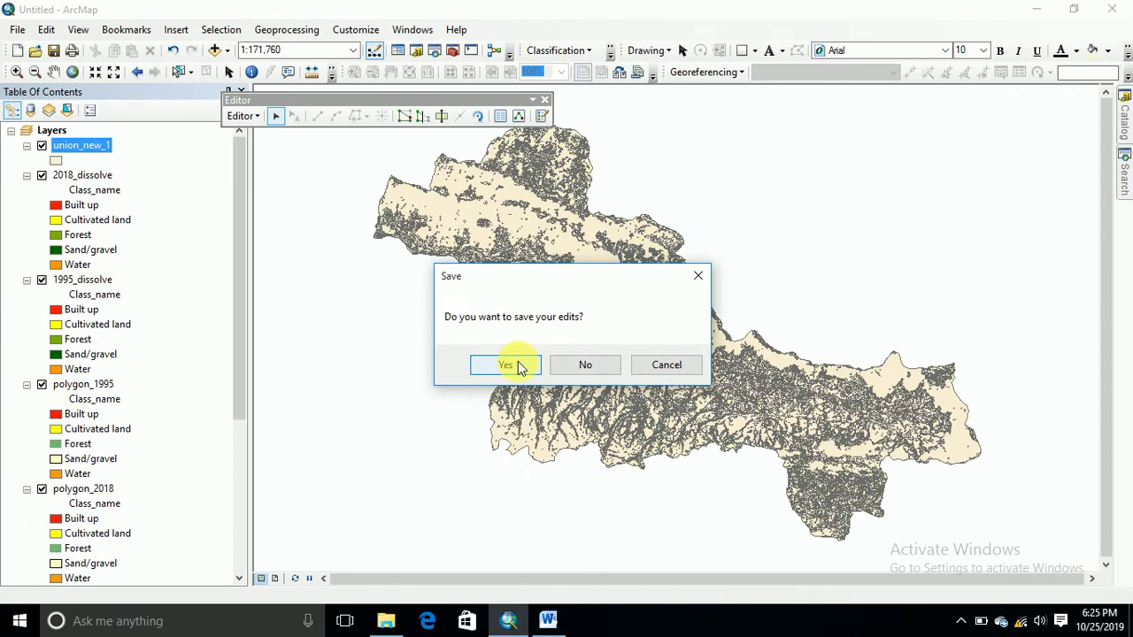
click(520, 367)
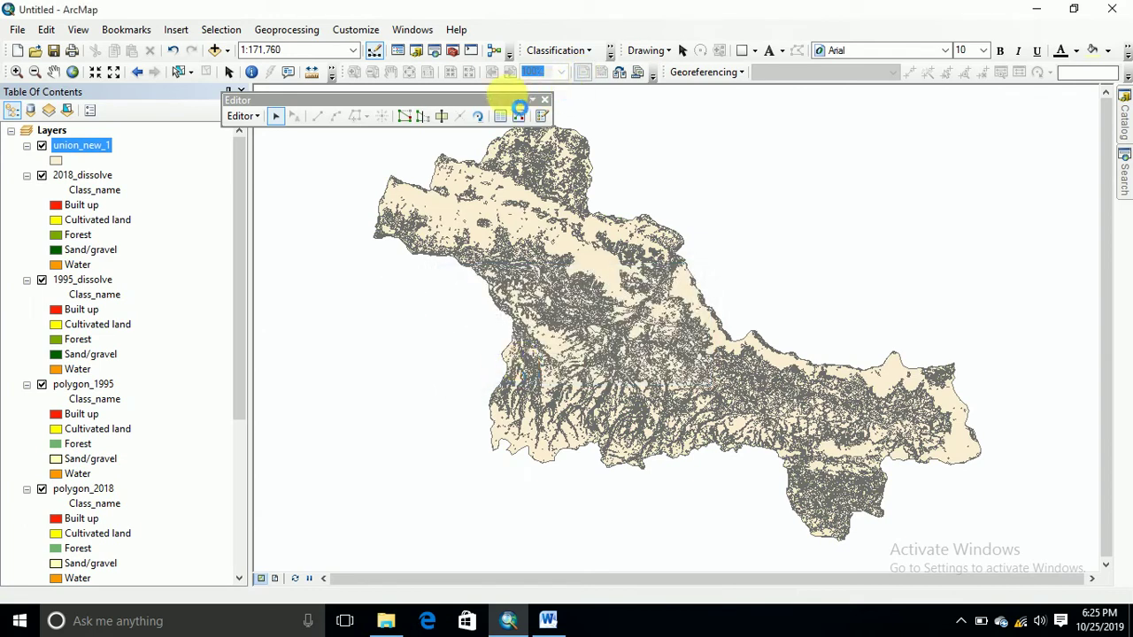
click(544, 100)
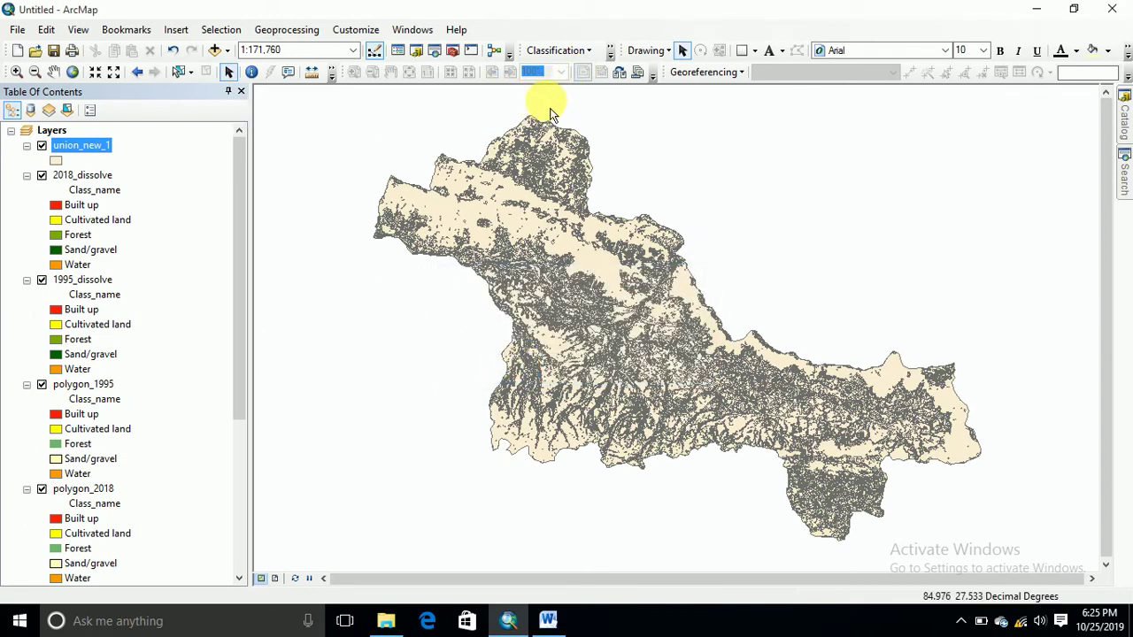
Step: Symbolize union_new_1 by unique values of Class_name and class_na_1, adding all 25 combinations
right_click(91, 150)
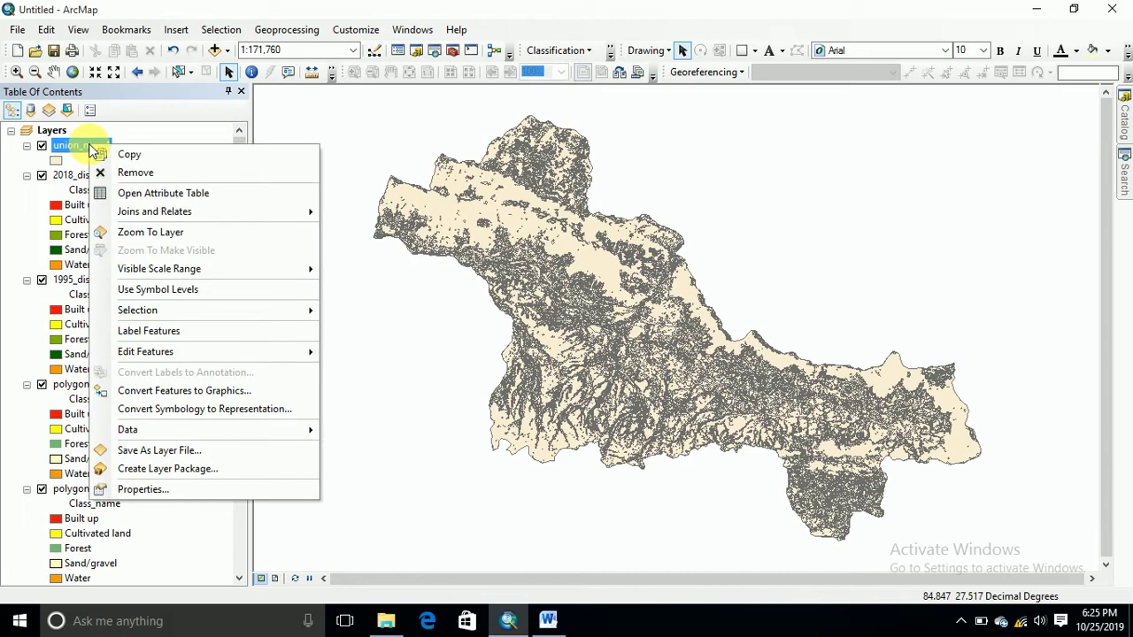
click(143, 487)
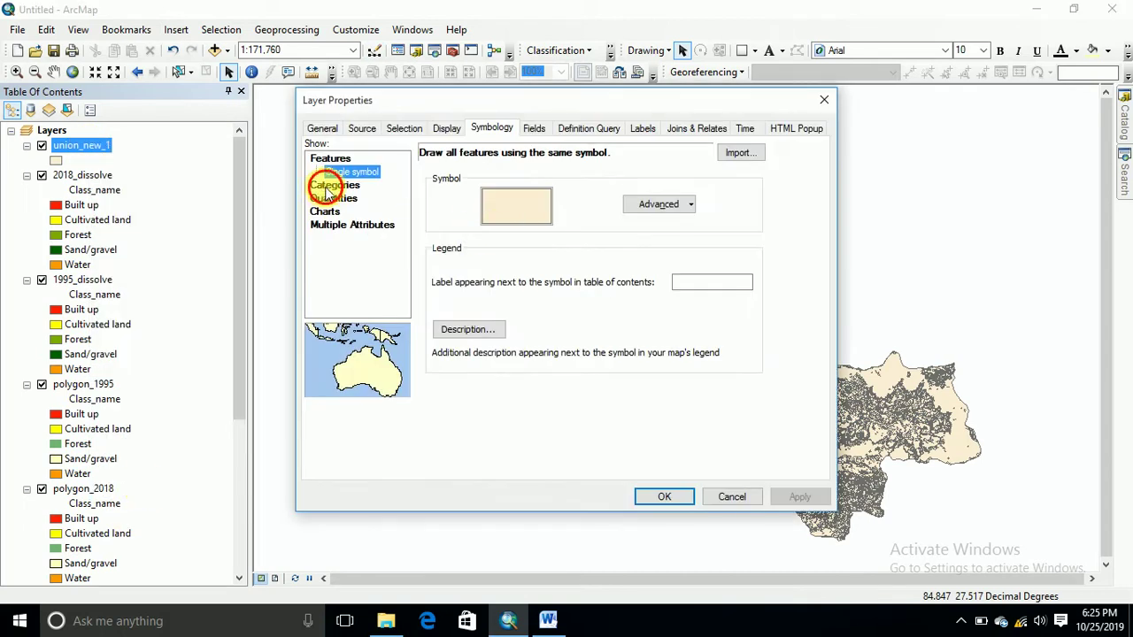
click(332, 185)
click(519, 186)
click(522, 193)
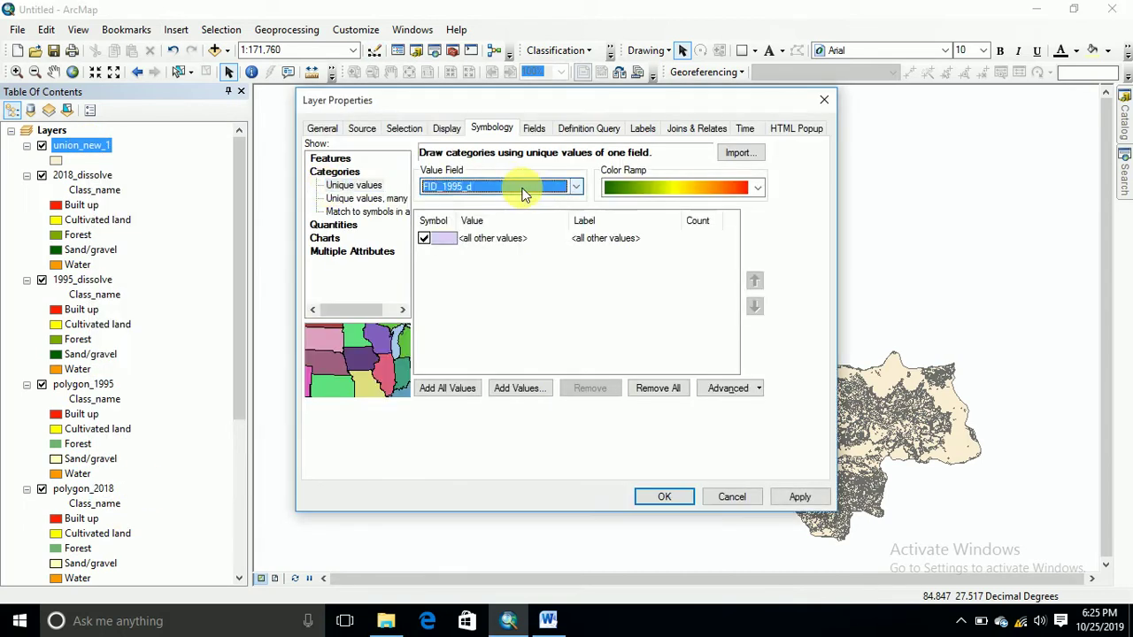
click(372, 198)
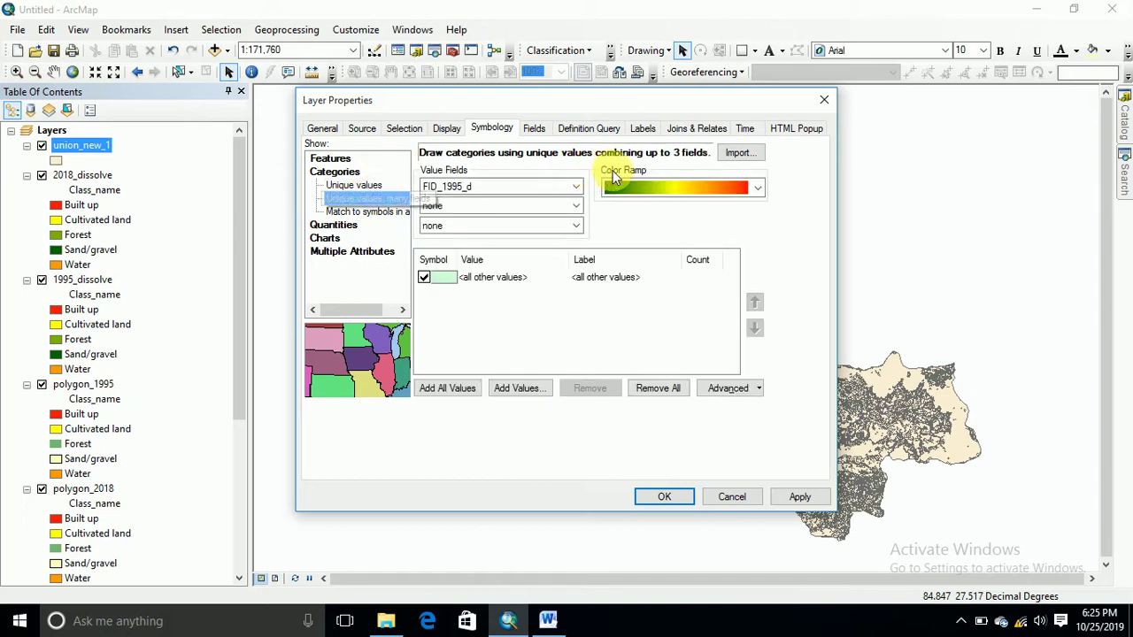
click(577, 186)
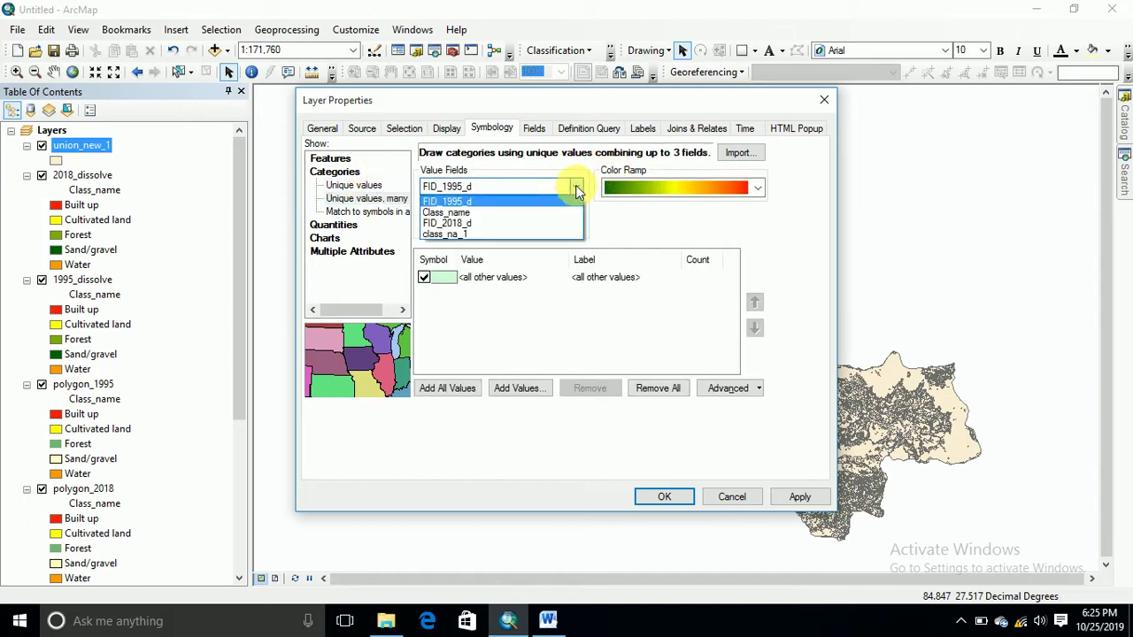
click(481, 214)
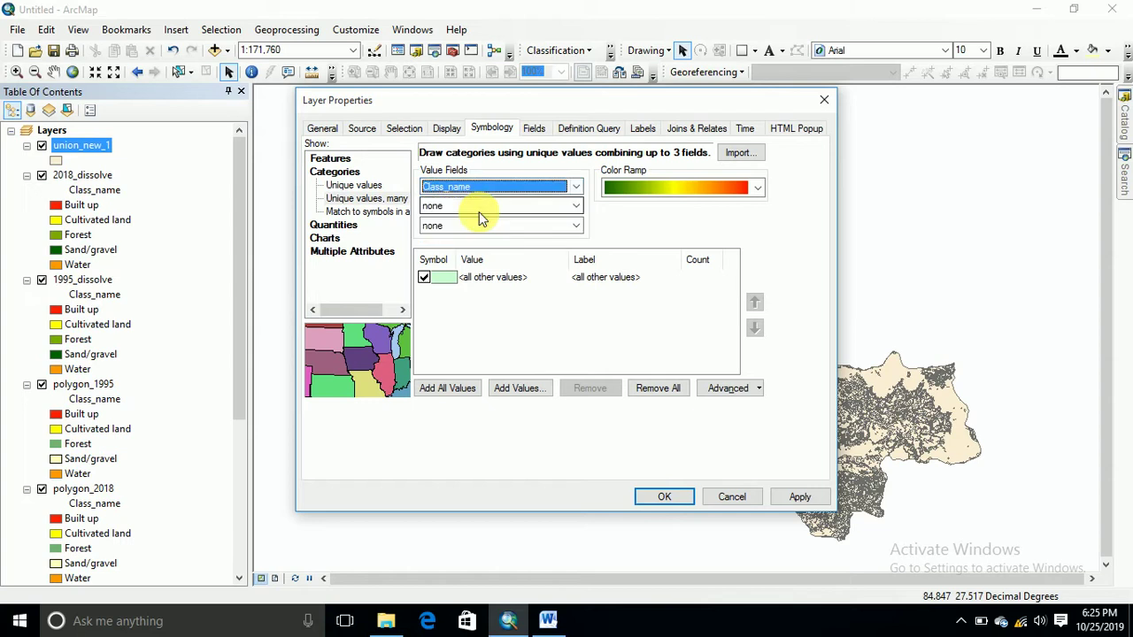
click(571, 206)
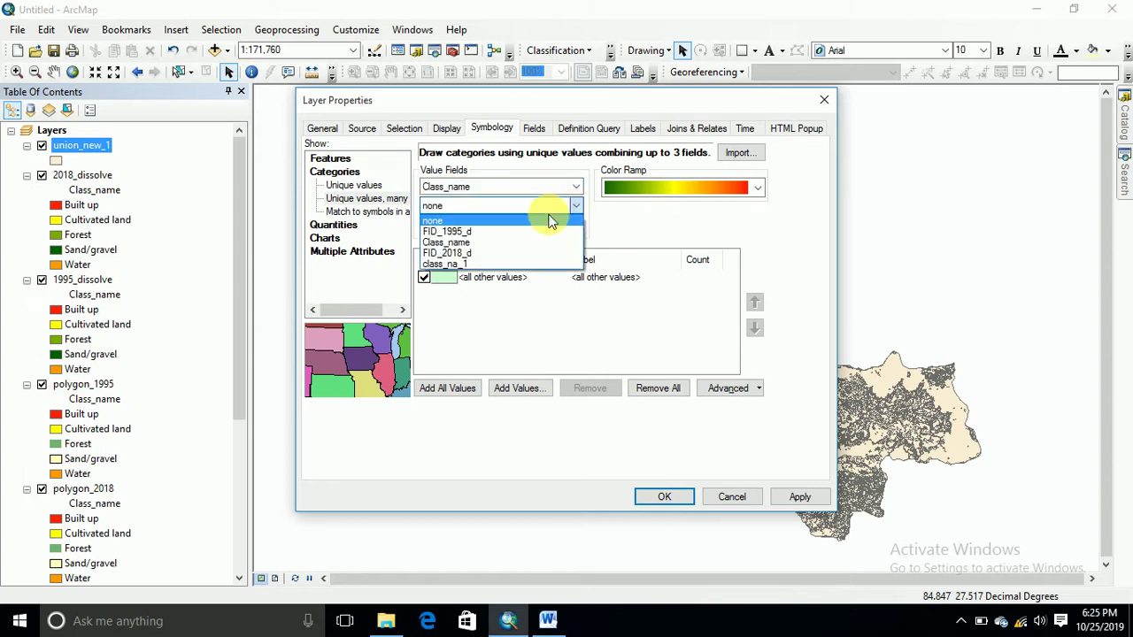
click(447, 263)
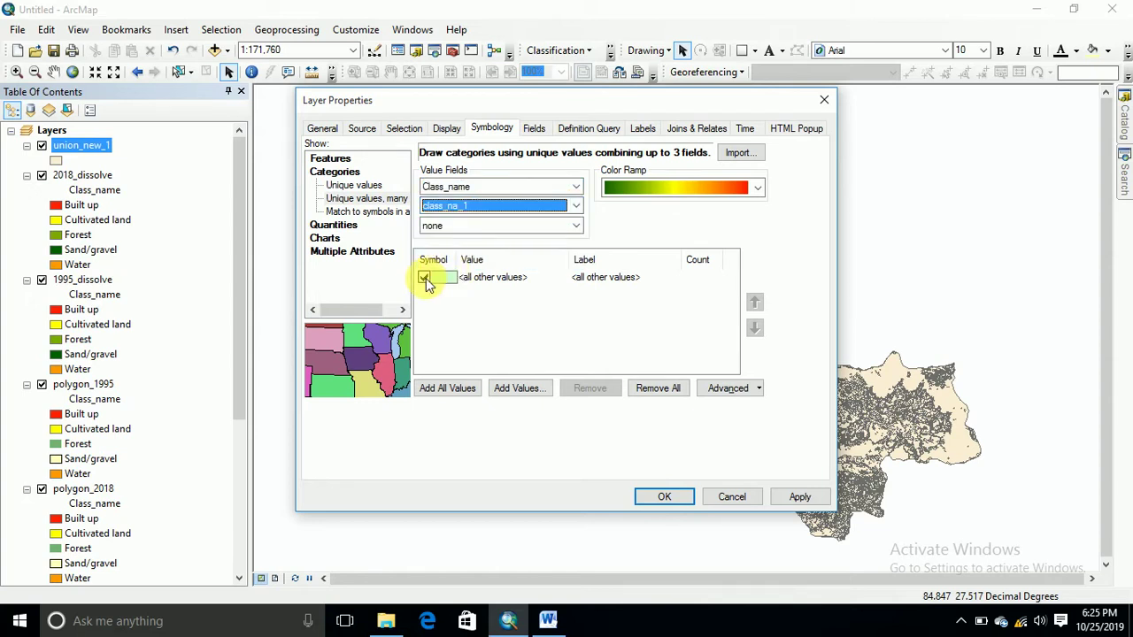
click(447, 387)
click(606, 309)
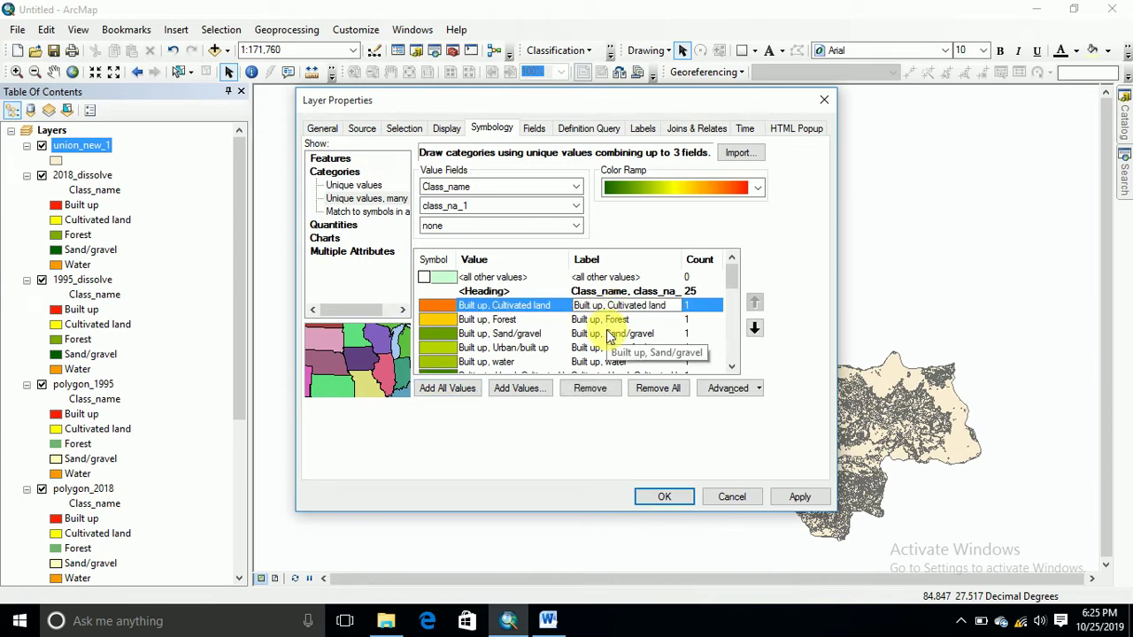
Step: Relabel the Built up categories as 'Built up to Cultivated land', Forest, Sand/gravel, Urban/built up, water
text(to)
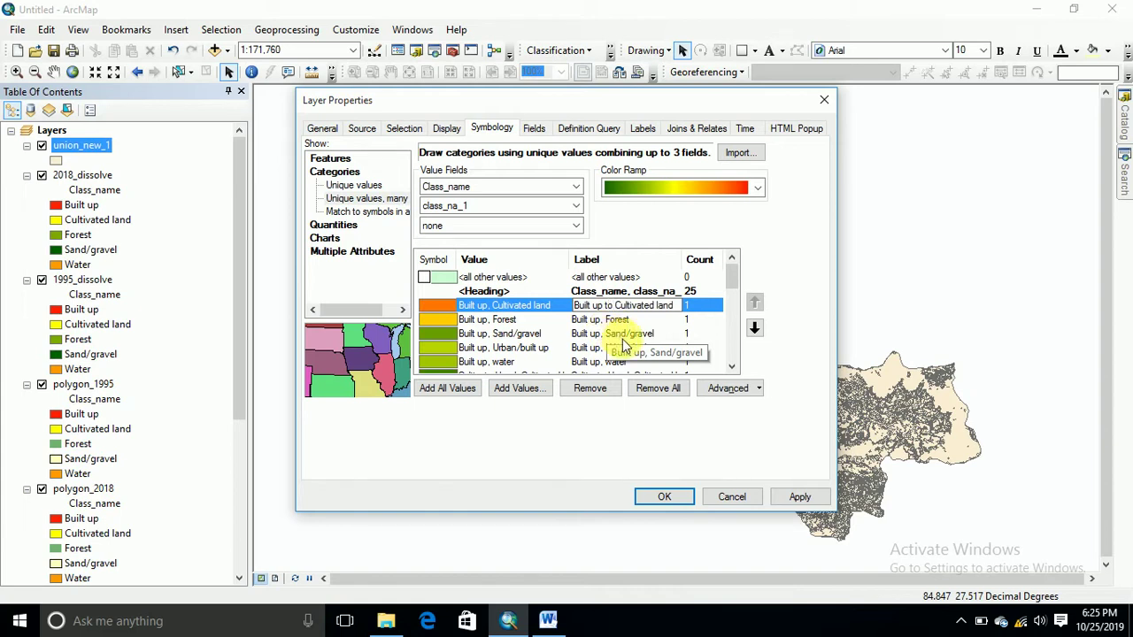
click(606, 319)
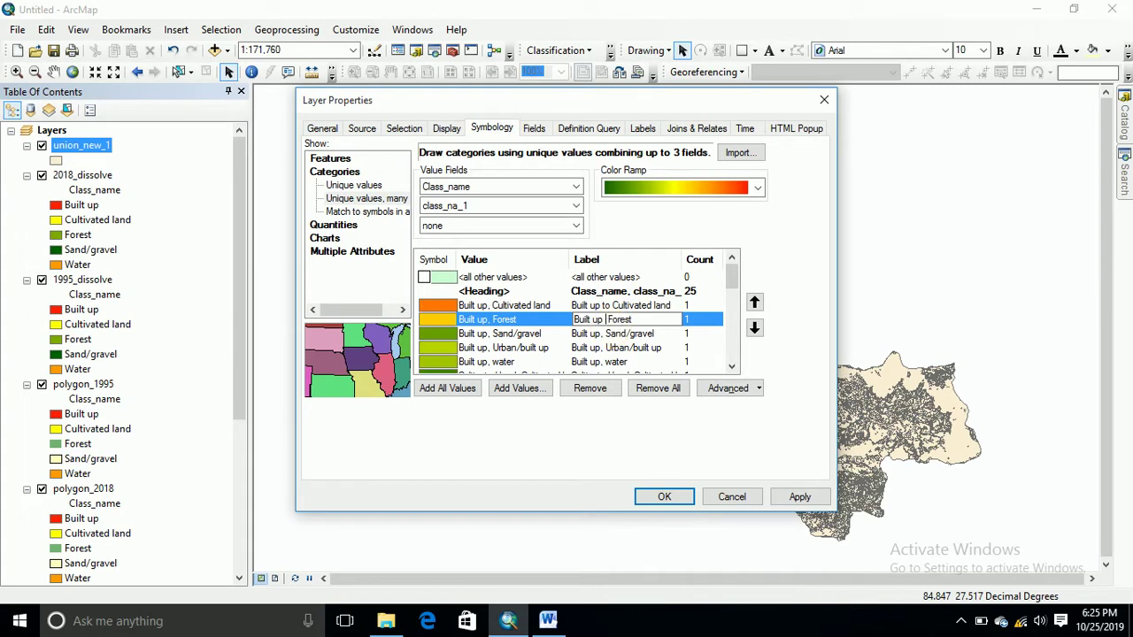
click(607, 333)
text(to)
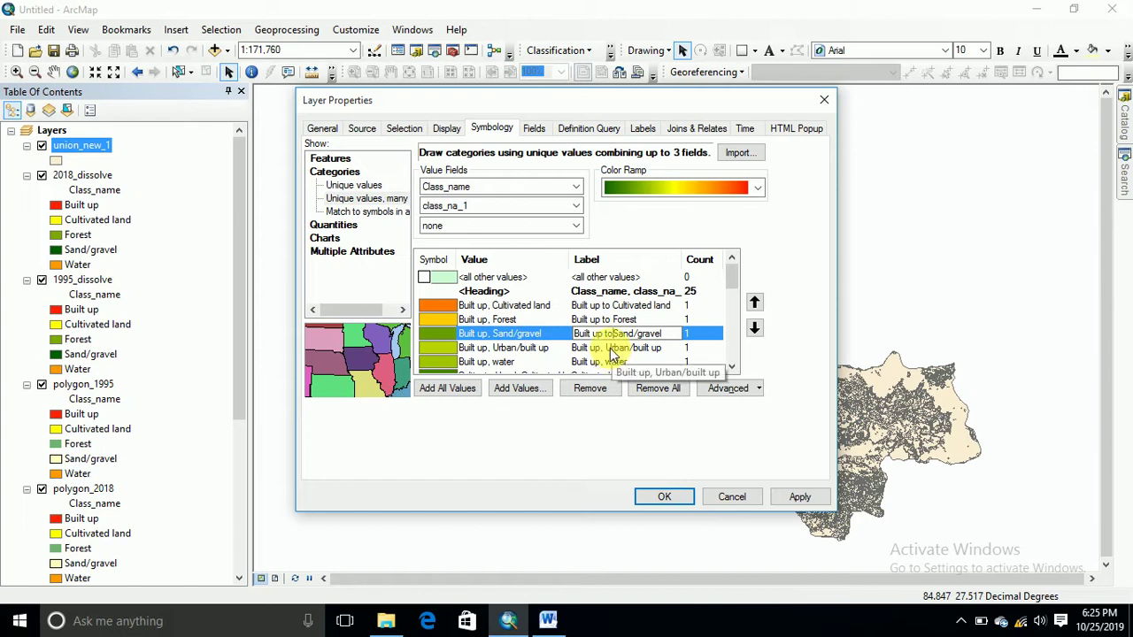
click(617, 348)
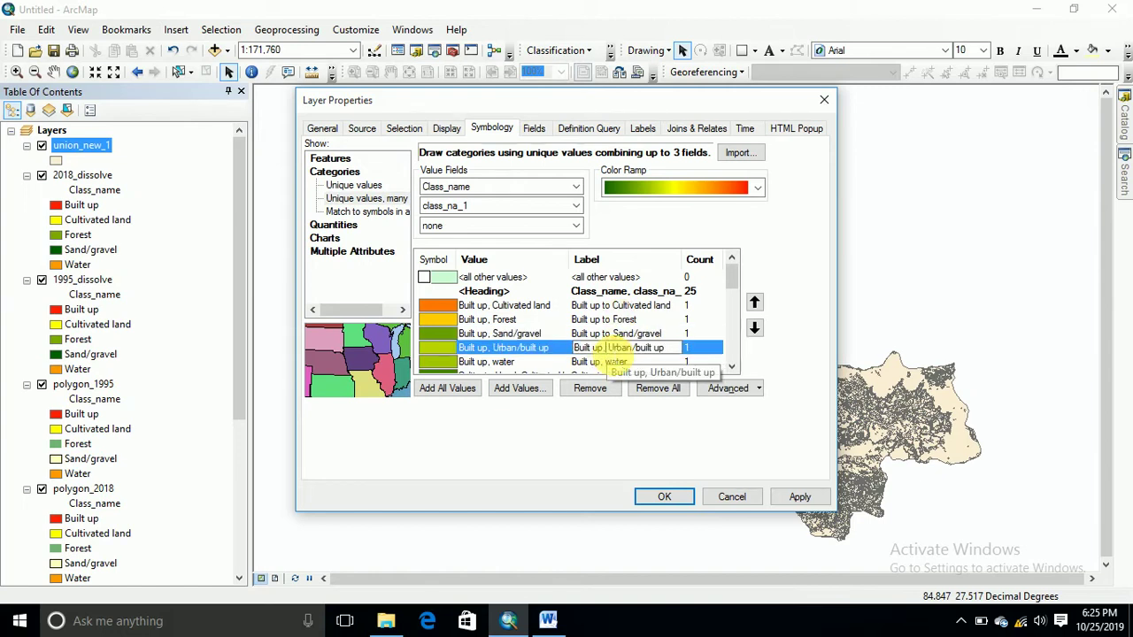
text(to)
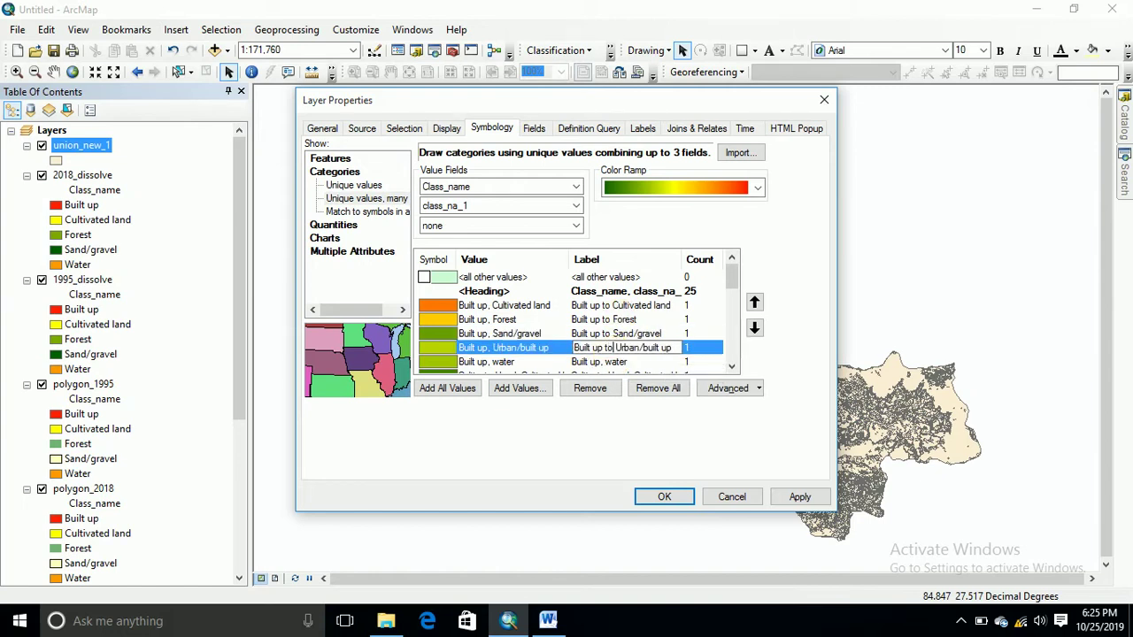
click(617, 362)
text(to)
click(733, 368)
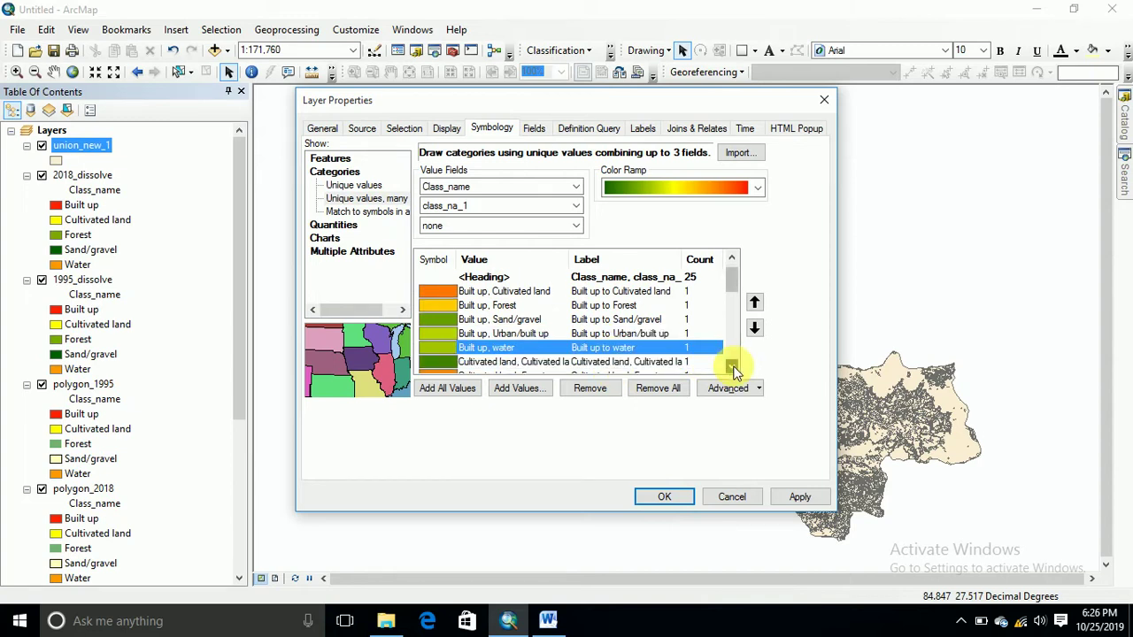
scroll(733, 368, down, 1)
Step: Relabel 'Cultivated land to Cultivated land', 'Cultivated land to Forest' and 'Cultivated land to Sand/gravel'
click(652, 321)
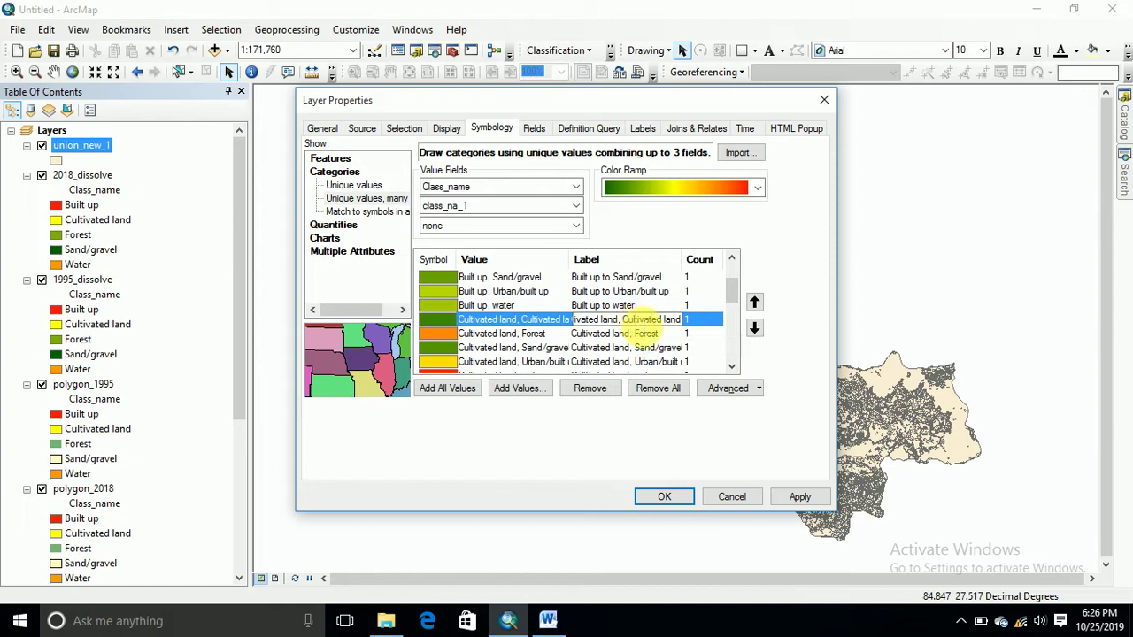
click(635, 320)
key(BackSpace)
text(to)
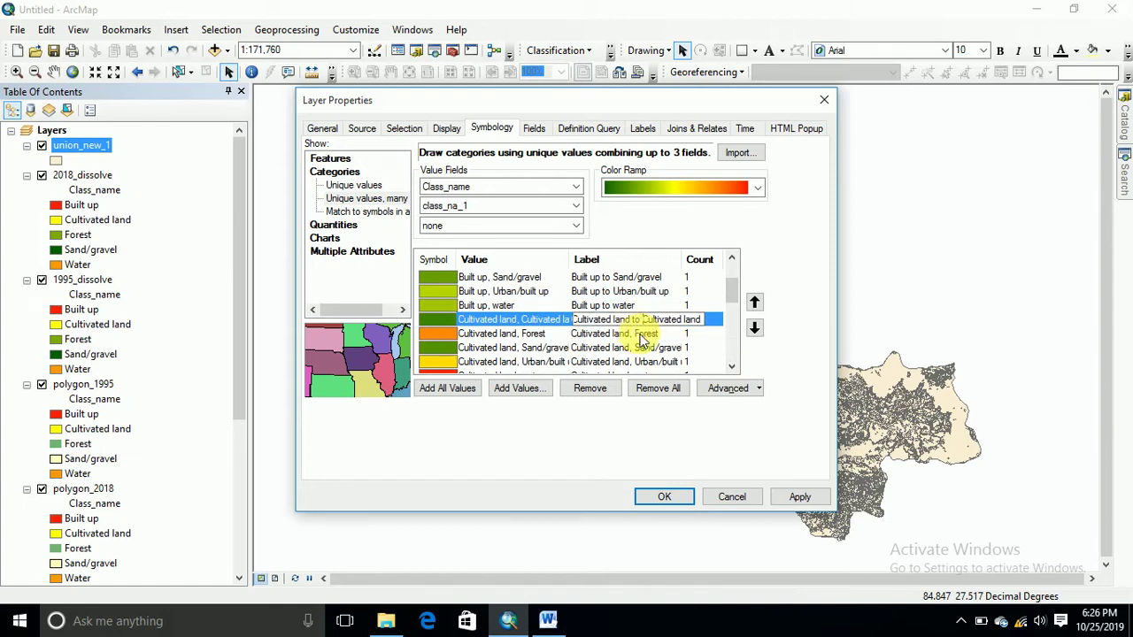
click(641, 334)
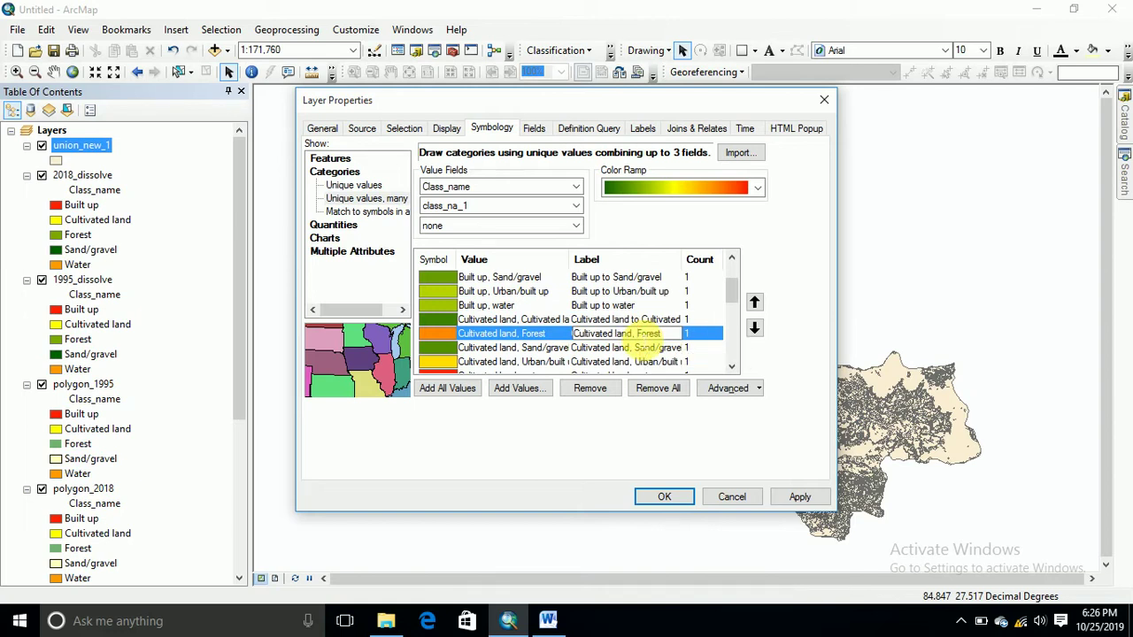
text(to)
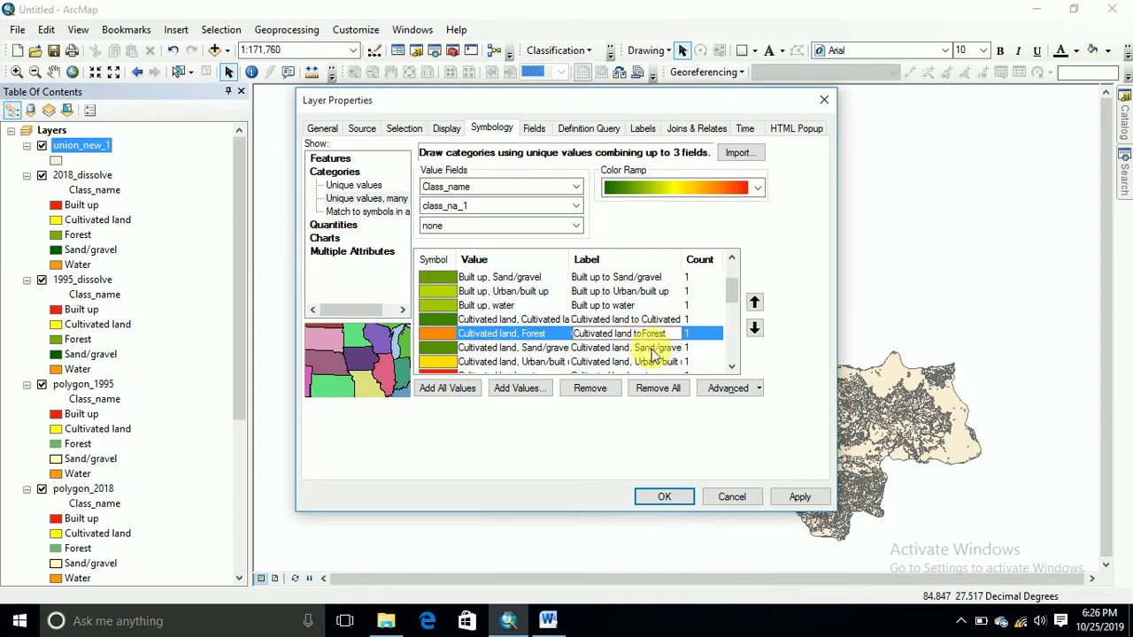
click(641, 351)
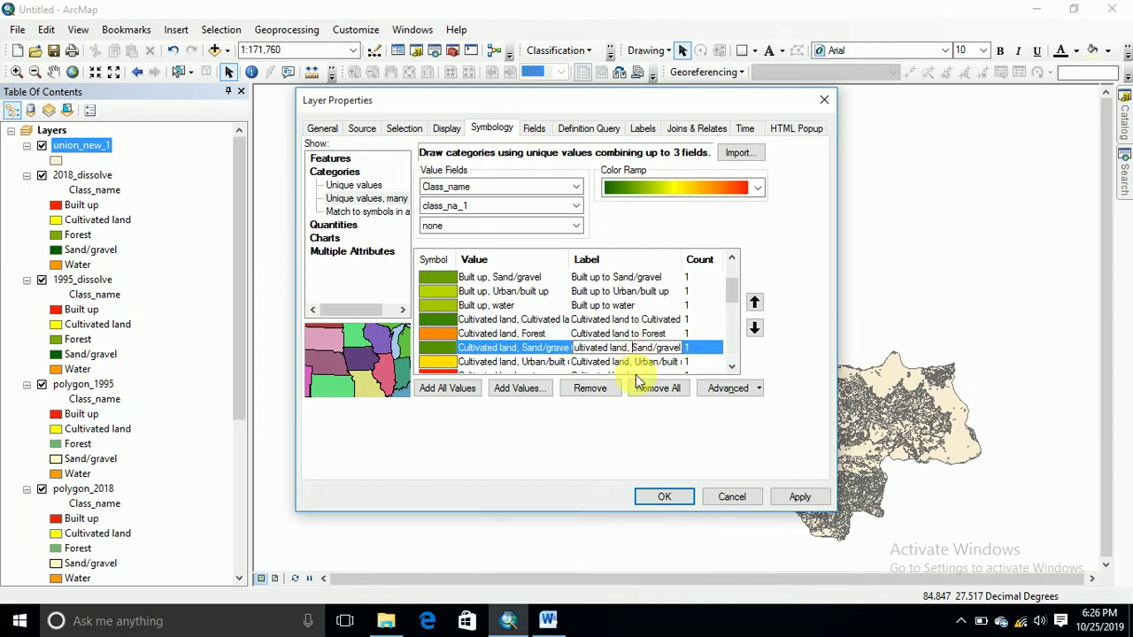
key(BackSpace)
text(to)
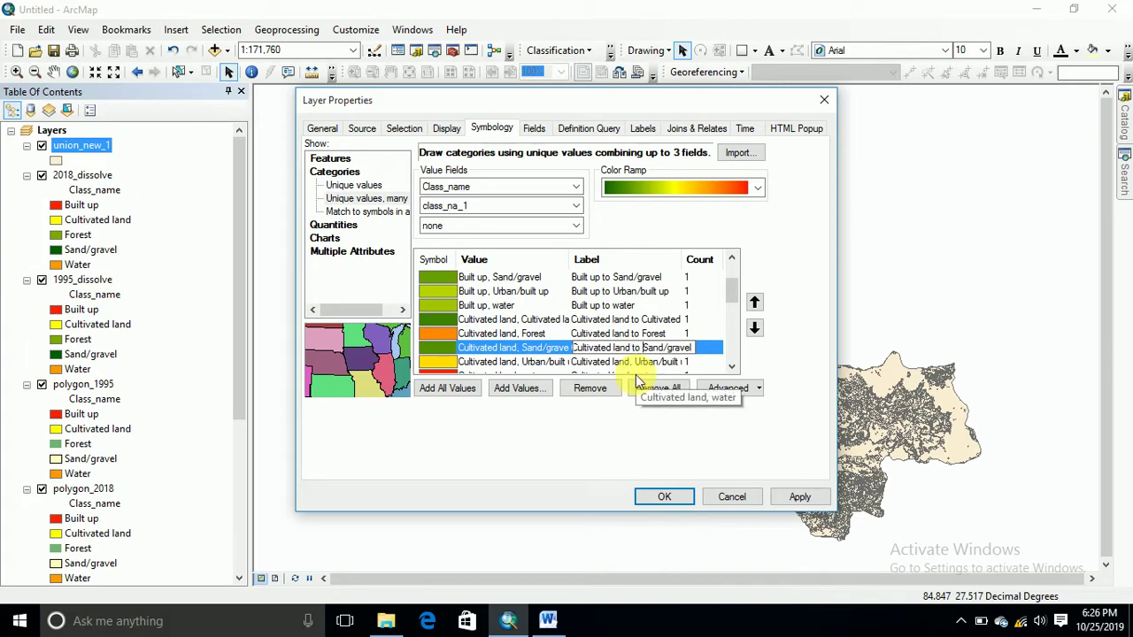
Step: Relabel 'Cultivated land to Urban/built up' and 'Cultivated land to water'
click(636, 362)
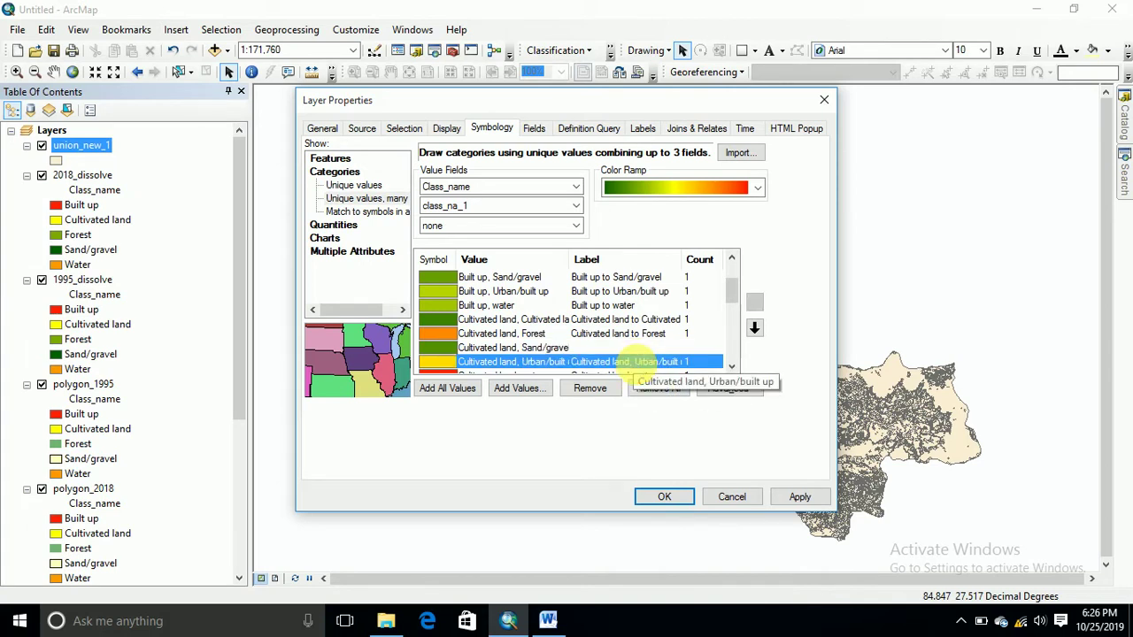
text(to)
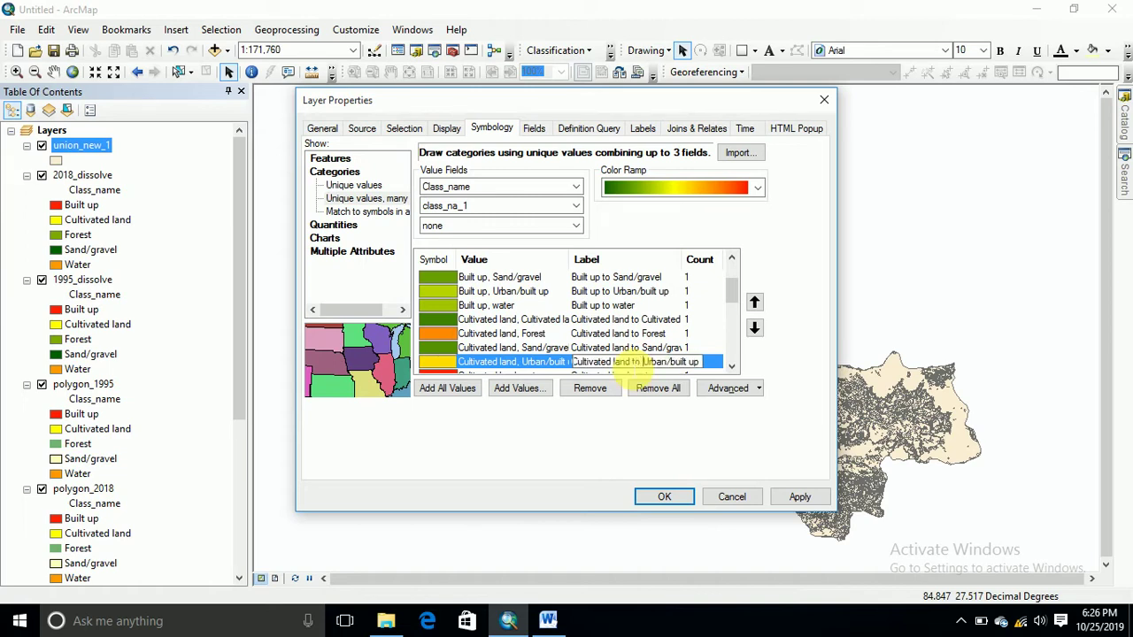
click(731, 366)
click(731, 365)
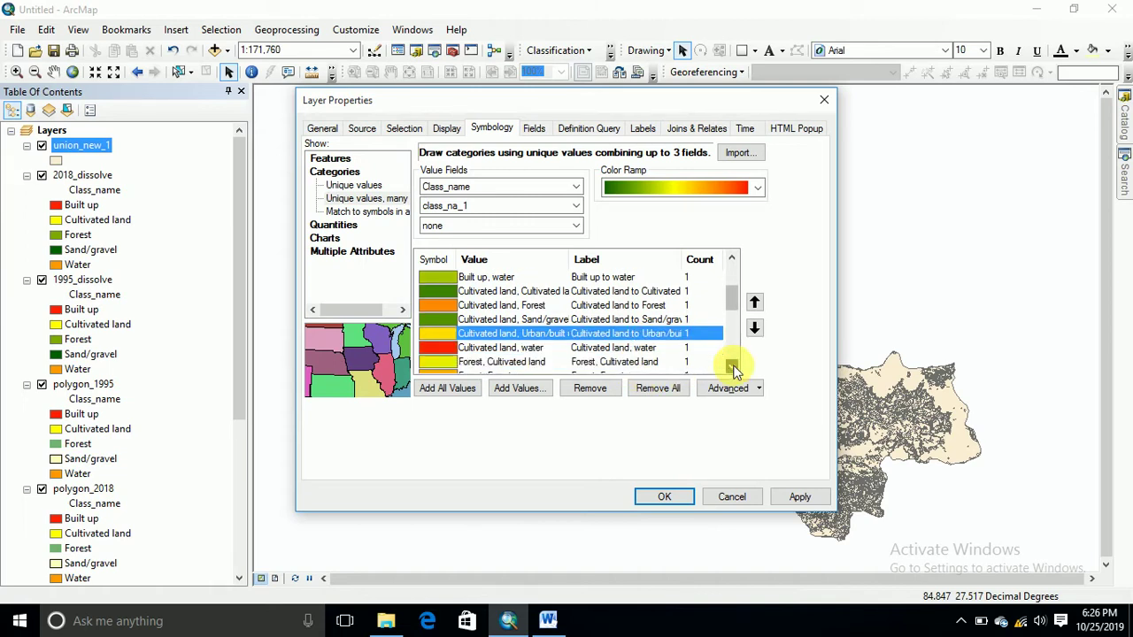
click(633, 348)
click(633, 349)
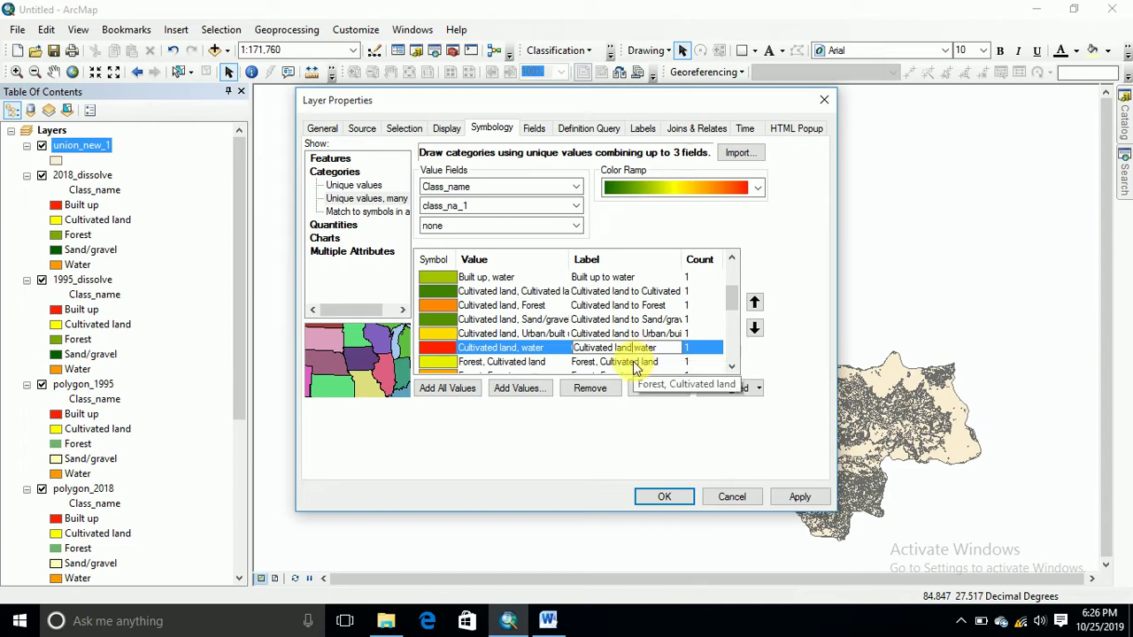
click(731, 367)
click(731, 367)
click(731, 366)
click(731, 367)
Step: Relabel 'Forest to Cultivated land', 'Forest to Forest' and 'Forest to Sand/gravel'
click(588, 305)
click(602, 305)
text(to)
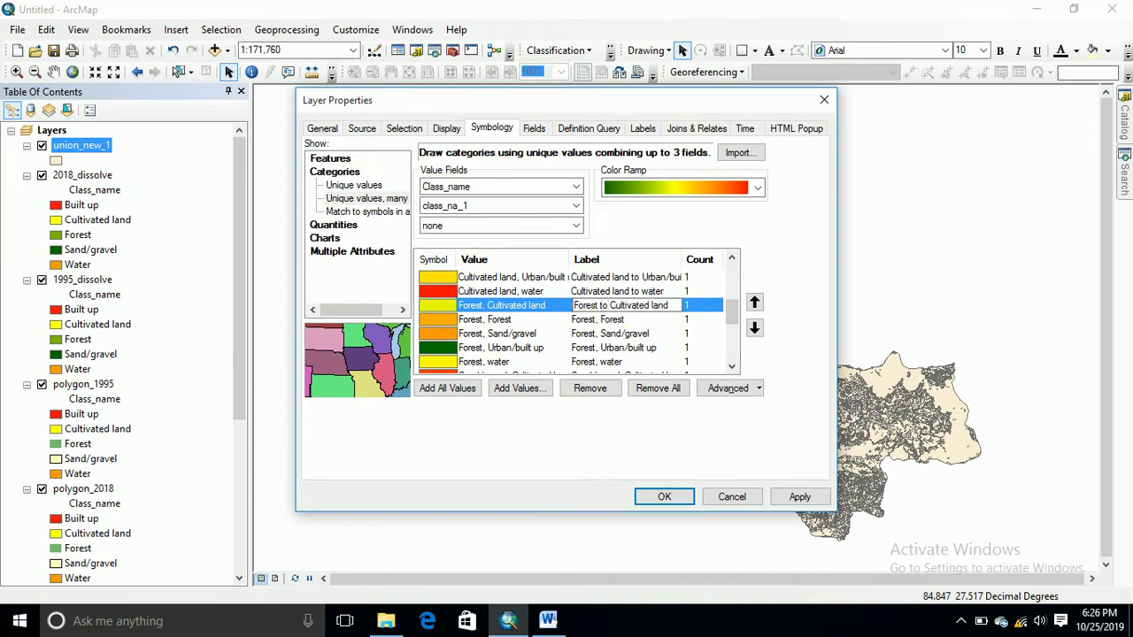
click(600, 320)
click(600, 320)
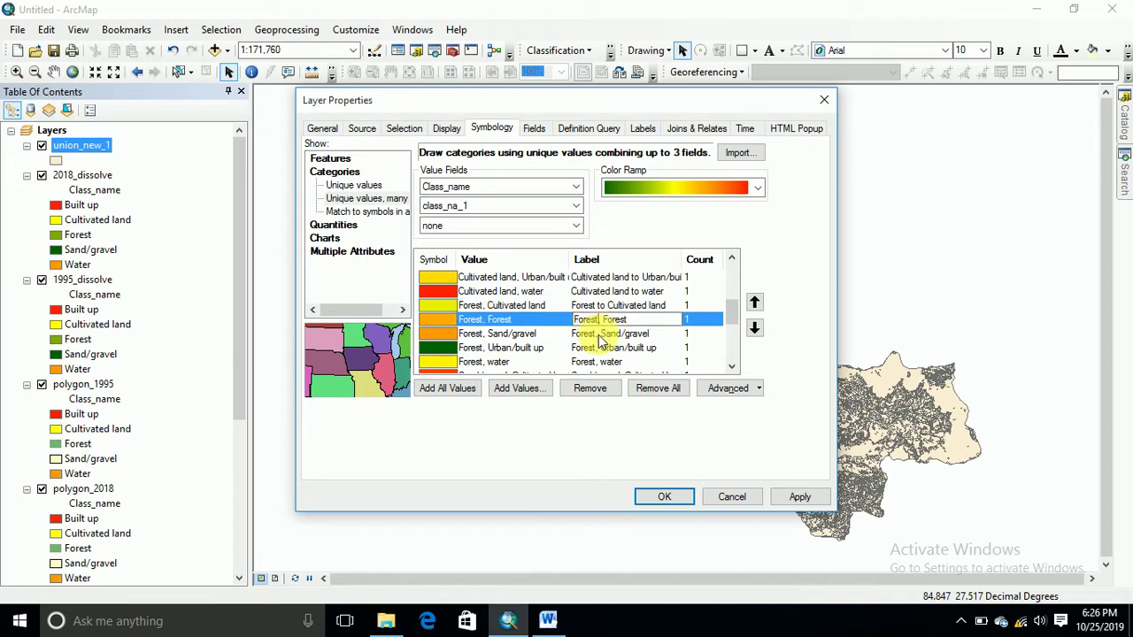
key(BackSpace)
click(602, 333)
click(602, 333)
key(BackSpace)
text(to)
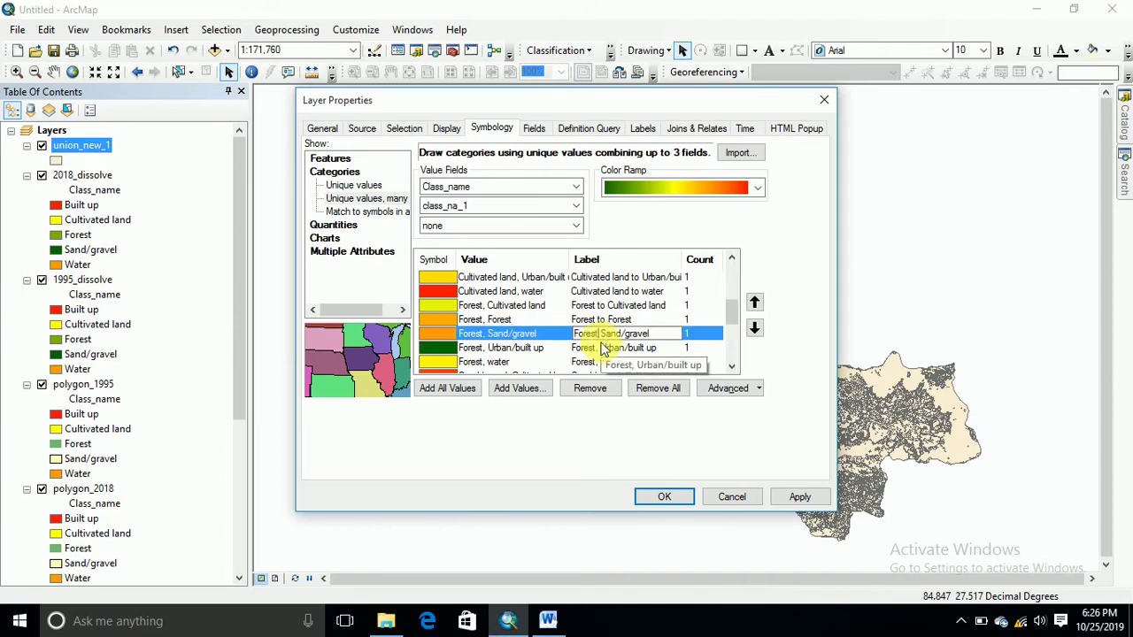
Step: Relabel 'Forest to Urban/built up' and 'Forest to water'
click(602, 348)
click(602, 347)
text(to)
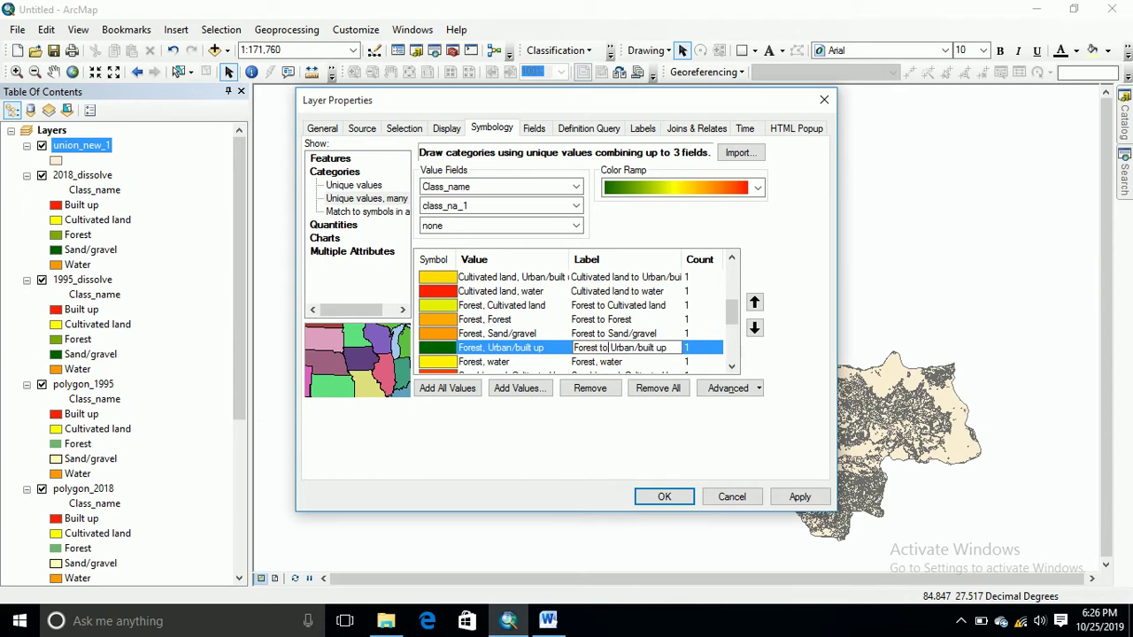
click(591, 362)
click(591, 362)
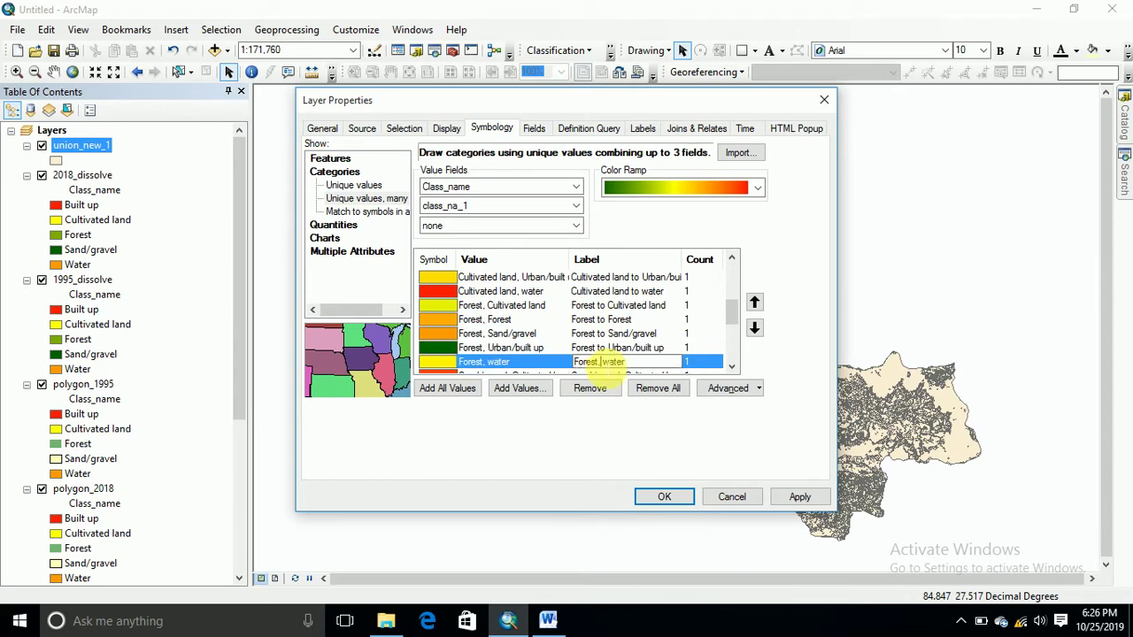
key(BackSpace)
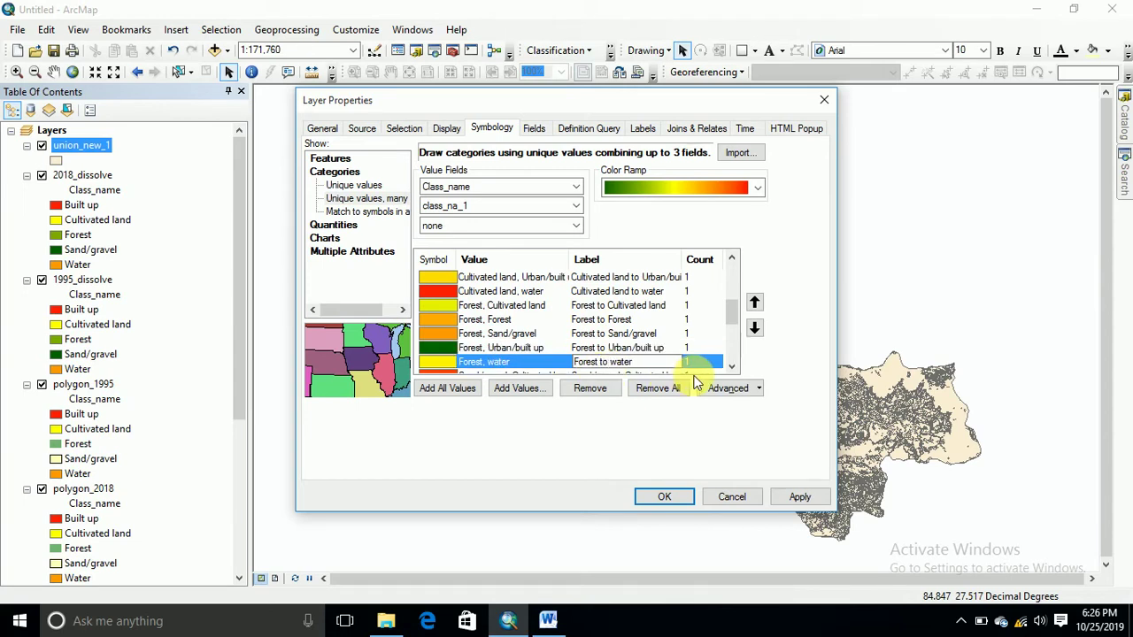
click(731, 366)
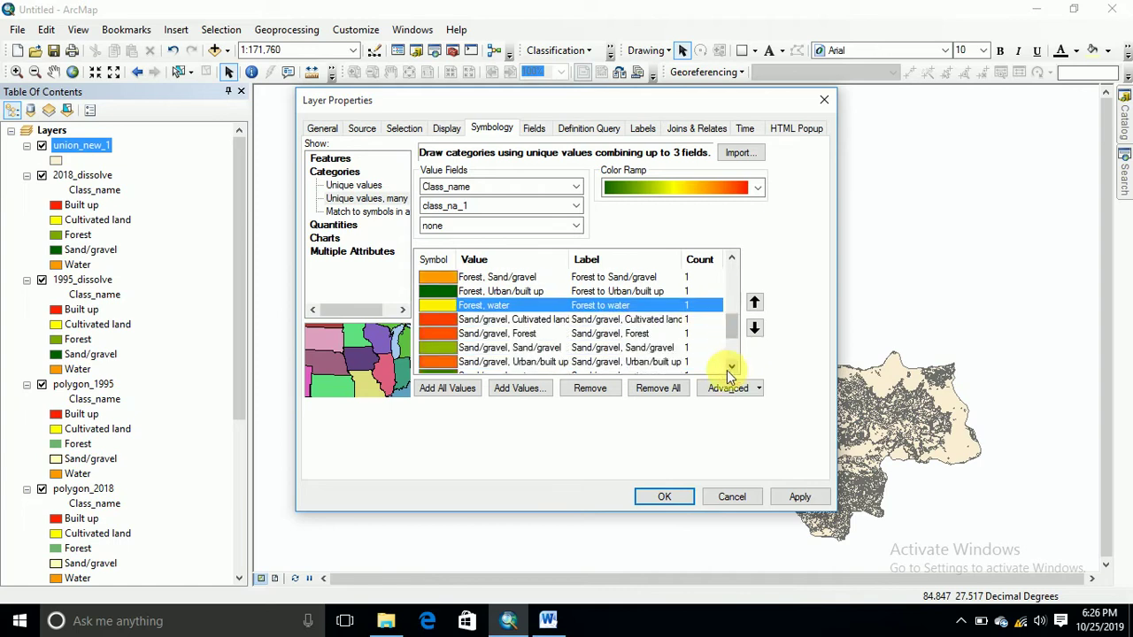
Step: Relabel Sand/gravel categories as 'Sand/gravel to Cultivated land', Forest, Sand/gravel, Urban/built up
click(632, 320)
click(632, 320)
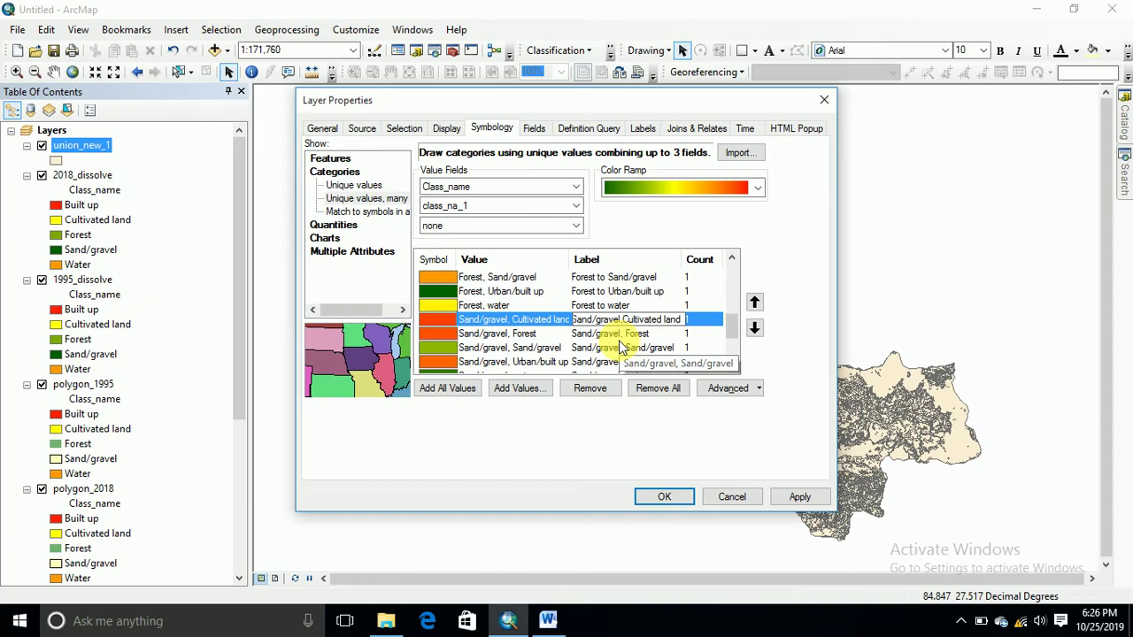
text(to)
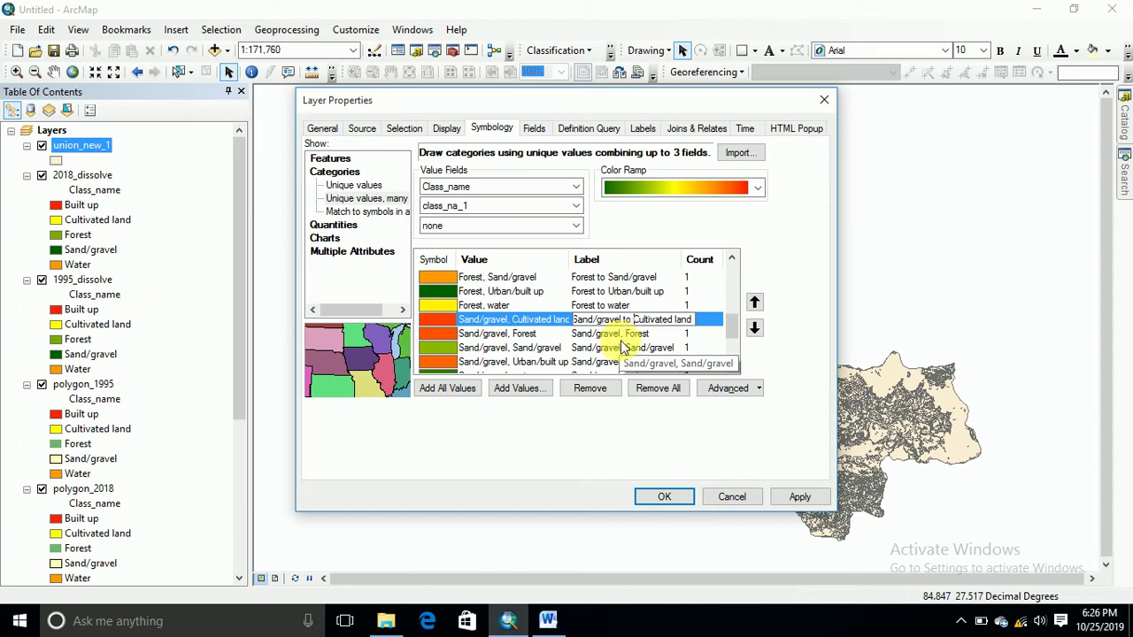
click(625, 333)
click(625, 333)
key(BackSpace)
text(to)
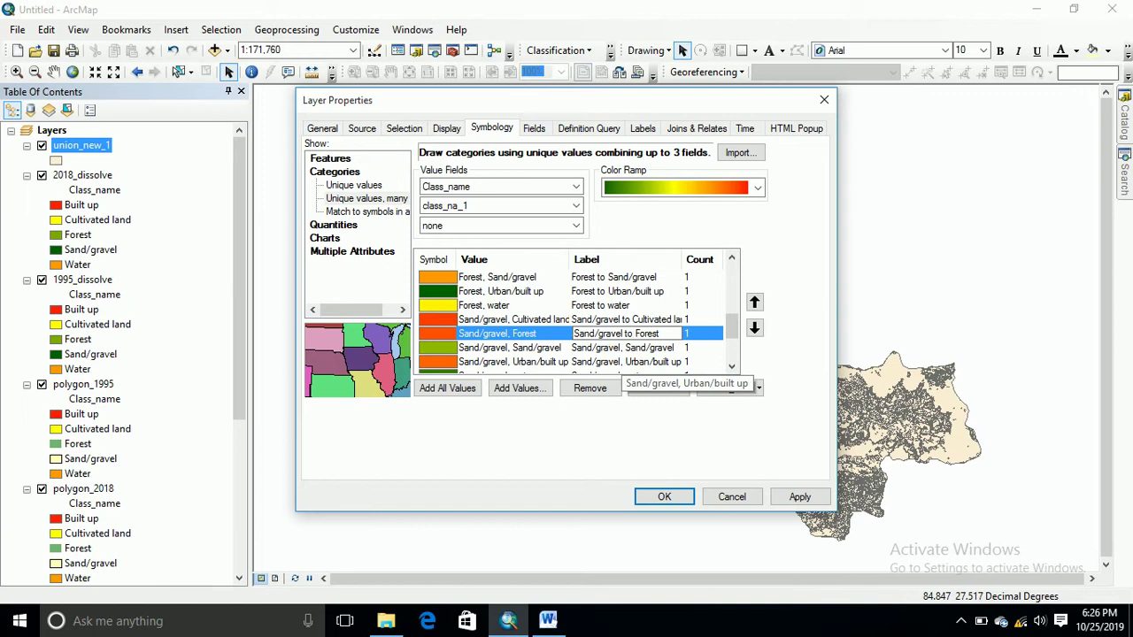
click(625, 348)
click(625, 348)
key(BackSpace)
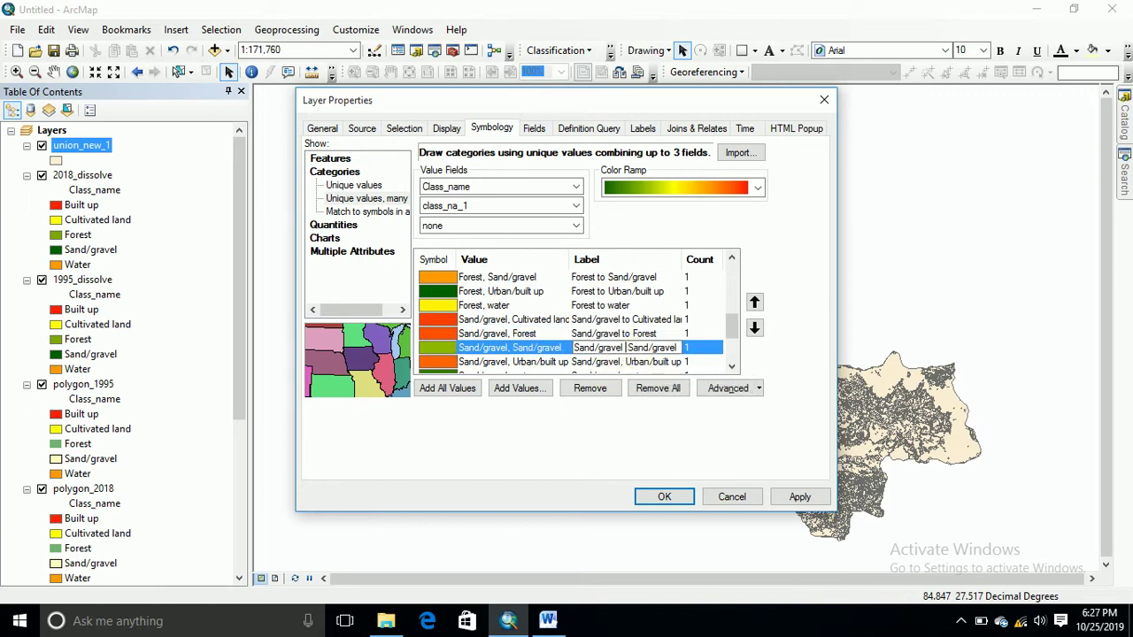
text(to)
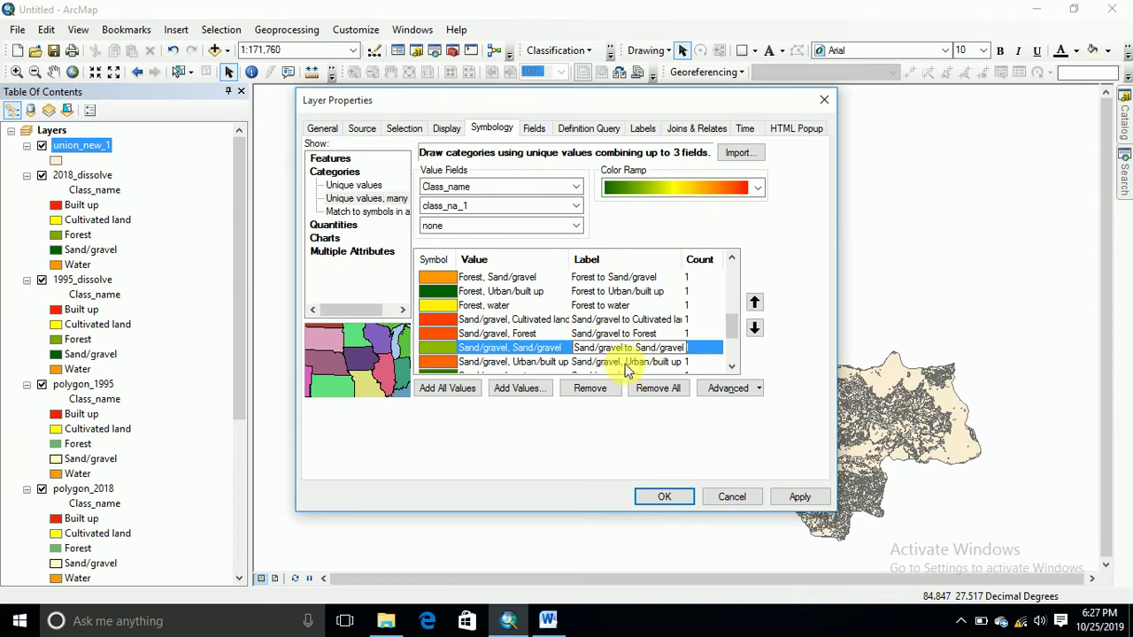
click(624, 363)
key(BackSpace)
key(BackSpace)
text(to)
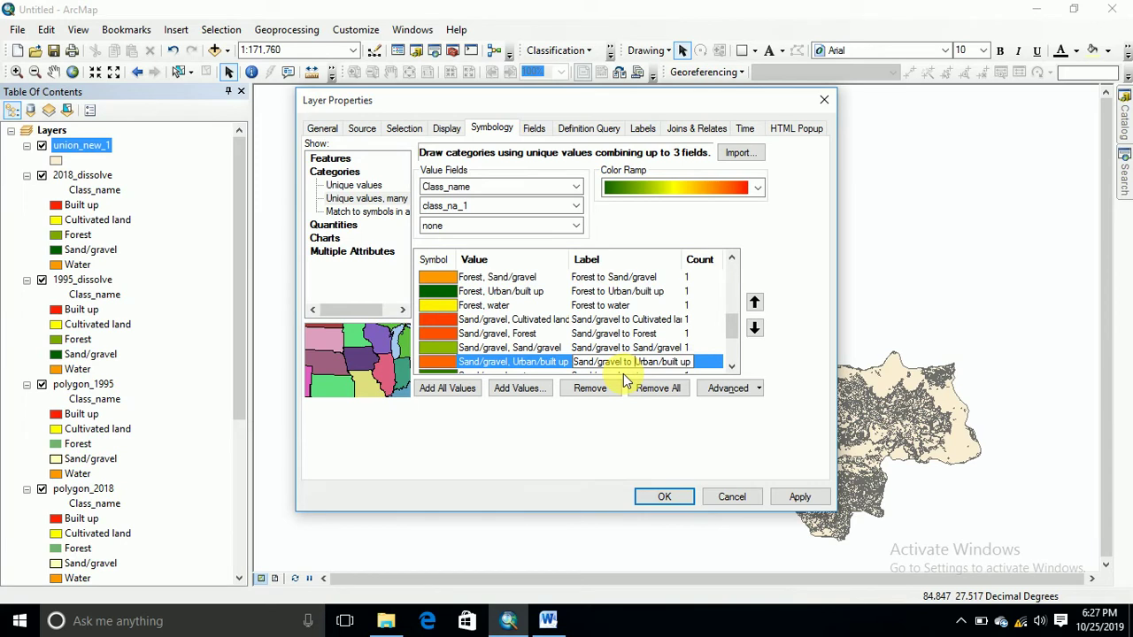
click(732, 366)
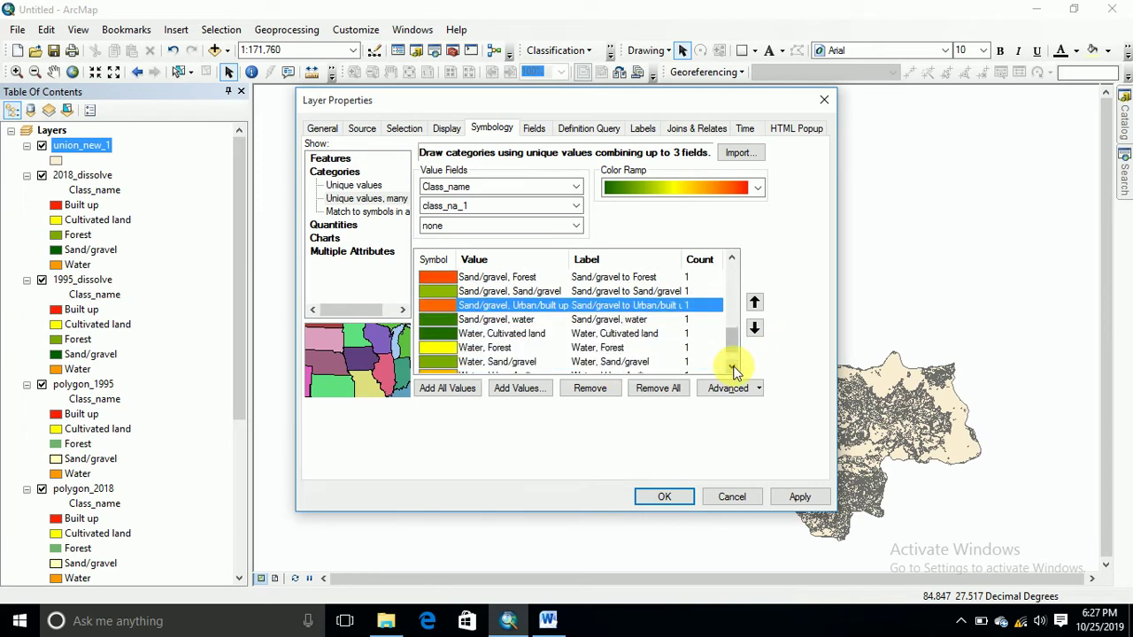
Step: Relabel Sand/gravel to water, Water to Cultivated land and Water to Forest
click(733, 370)
click(629, 292)
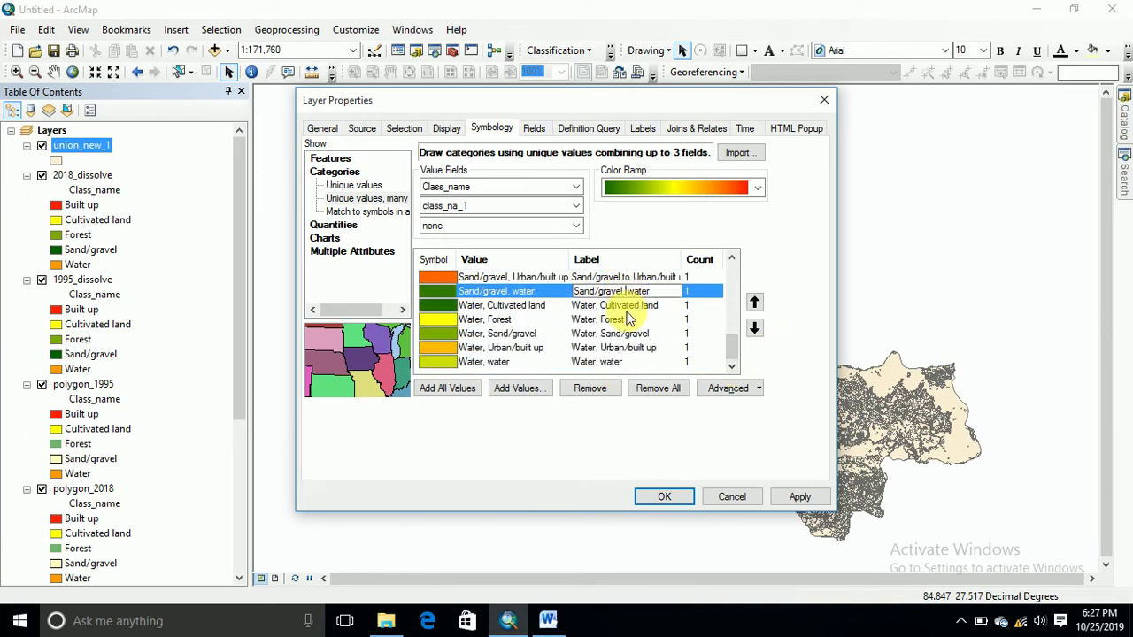
text(to)
click(602, 305)
text(to)
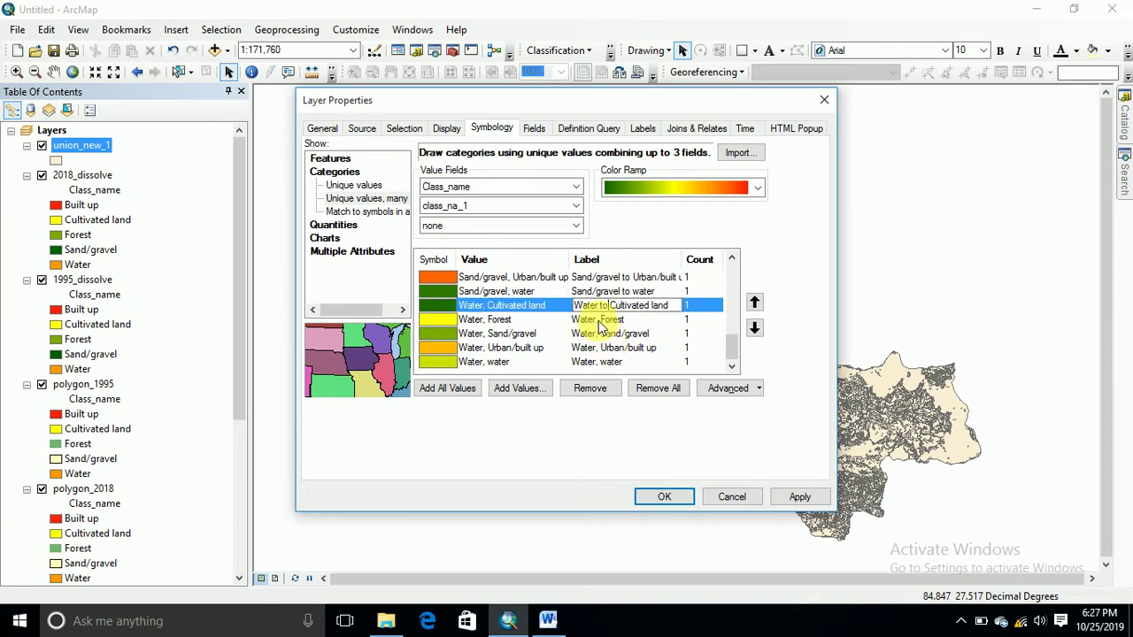
click(600, 320)
key(BackSpace)
text(to)
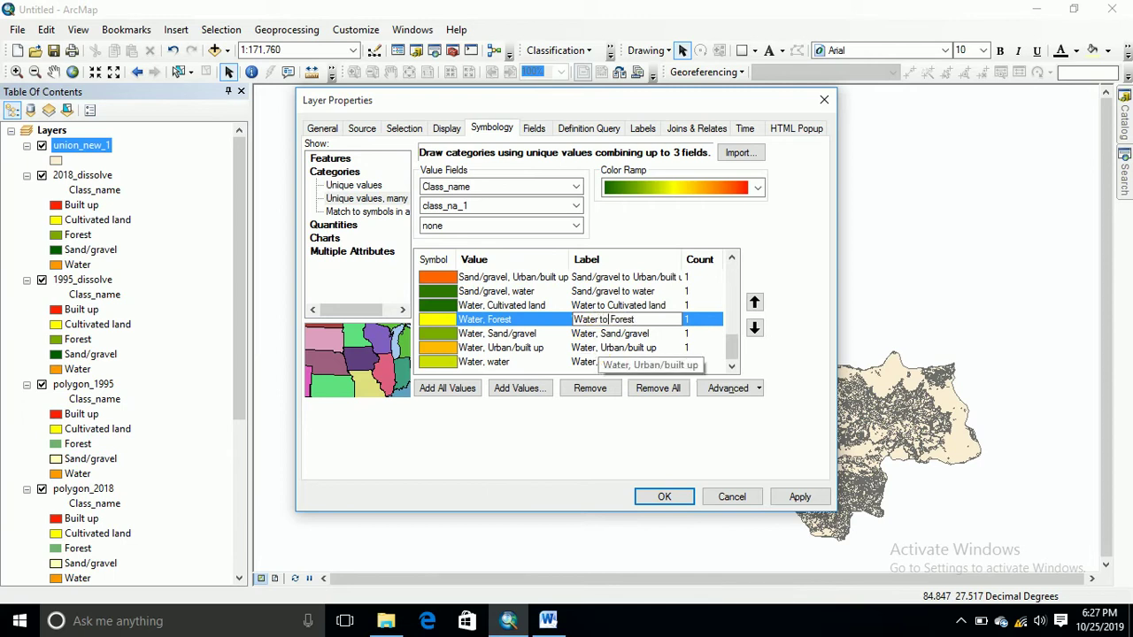
Step: Relabel Water to Sand/gravel, Water to Urban/built up and Water to water
click(602, 335)
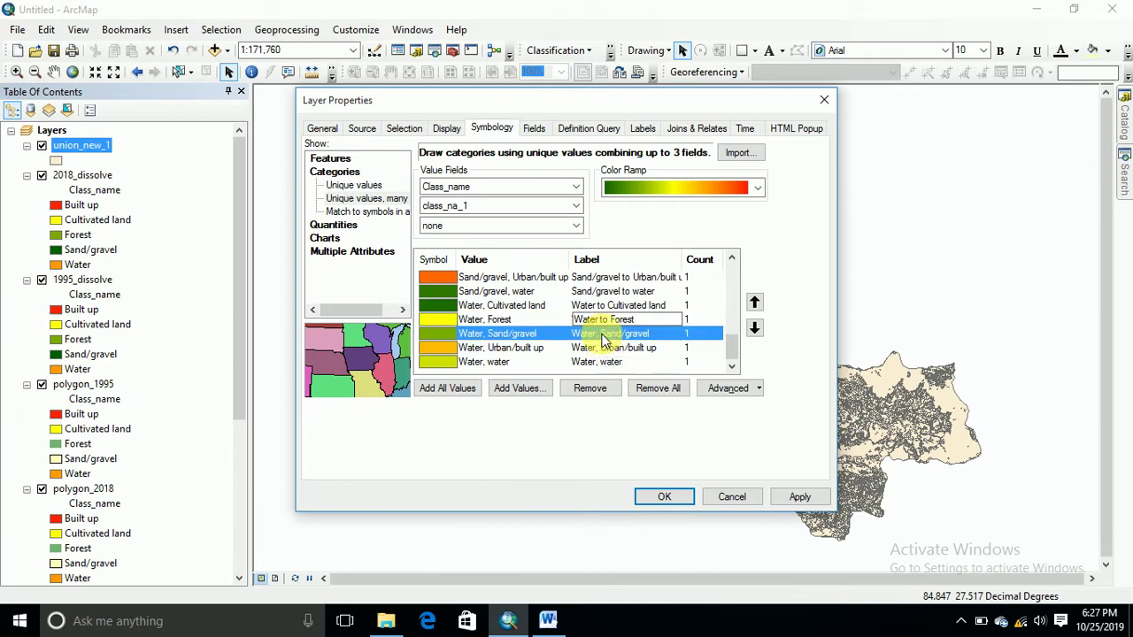
text(to)
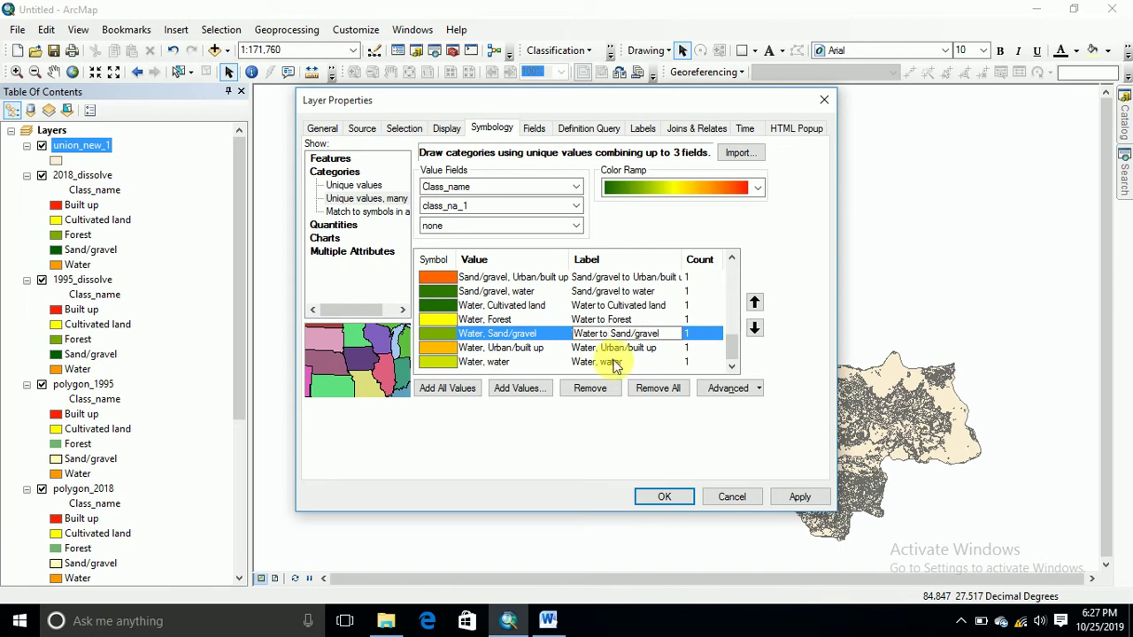
click(591, 348)
key(BackSpace)
text(to)
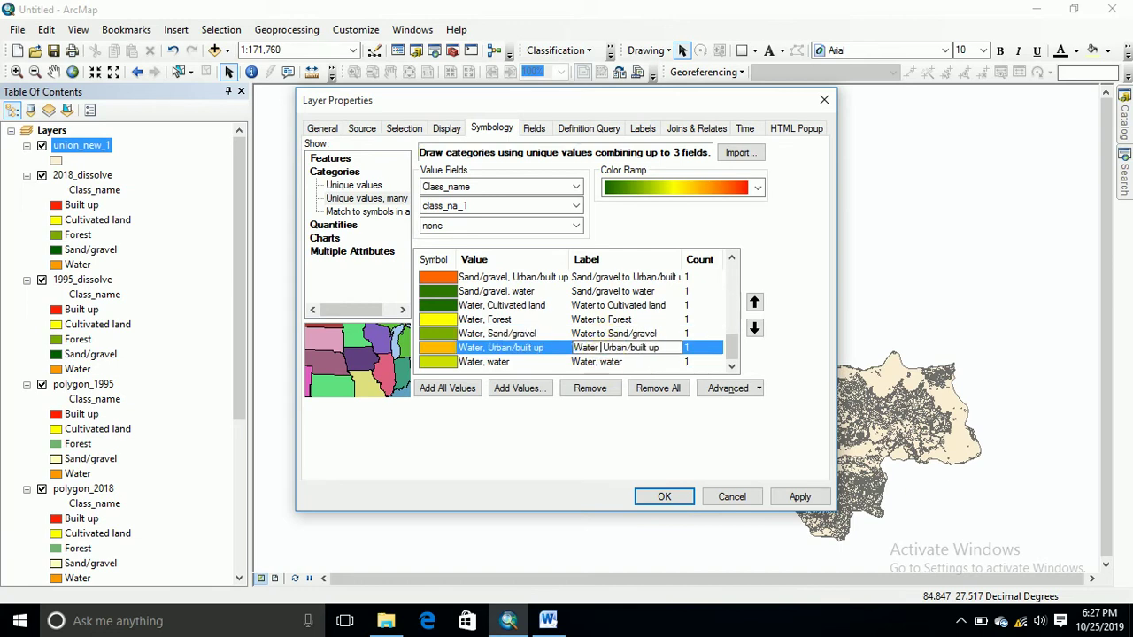
click(598, 362)
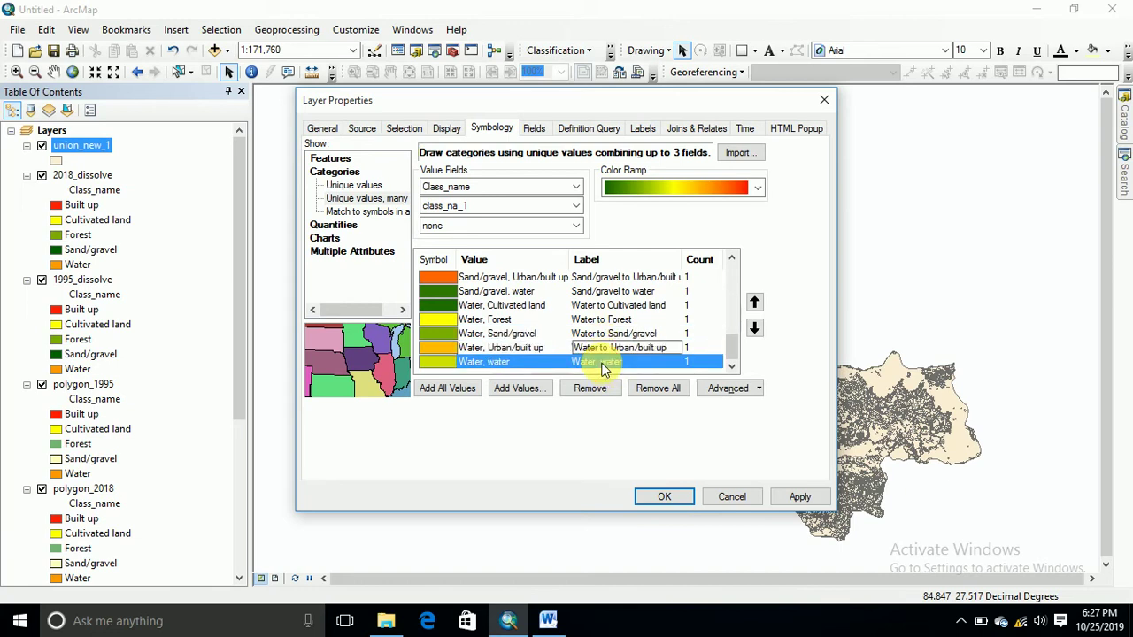
key(BackSpace)
text(to)
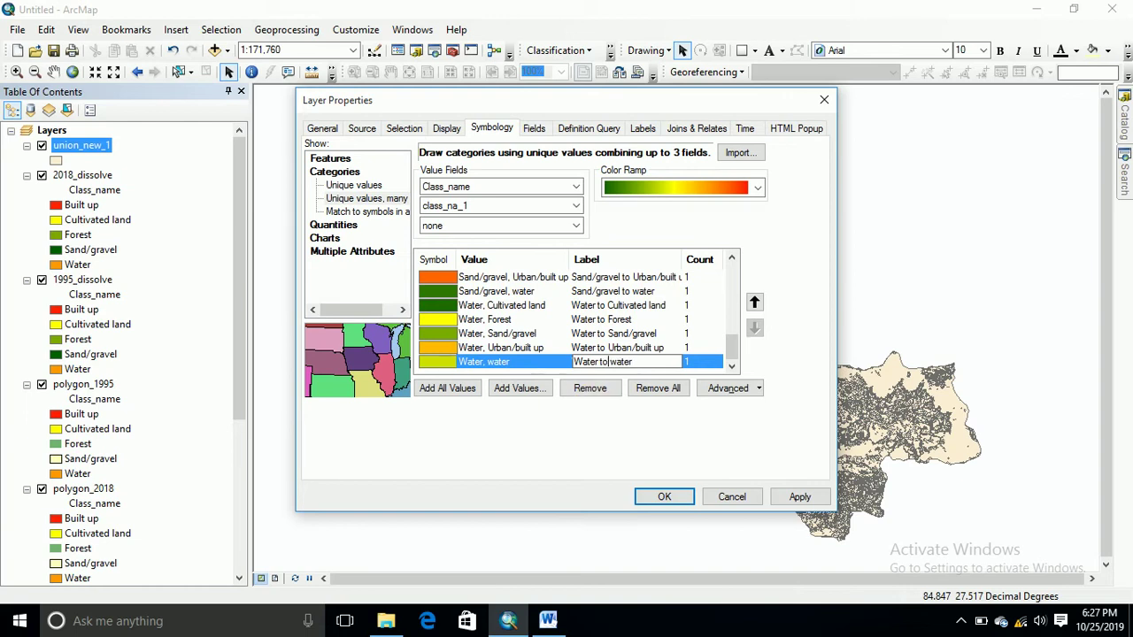
Step: Commit the last label, keep the current colour ramp, and apply the labels to union_new_1
click(715, 320)
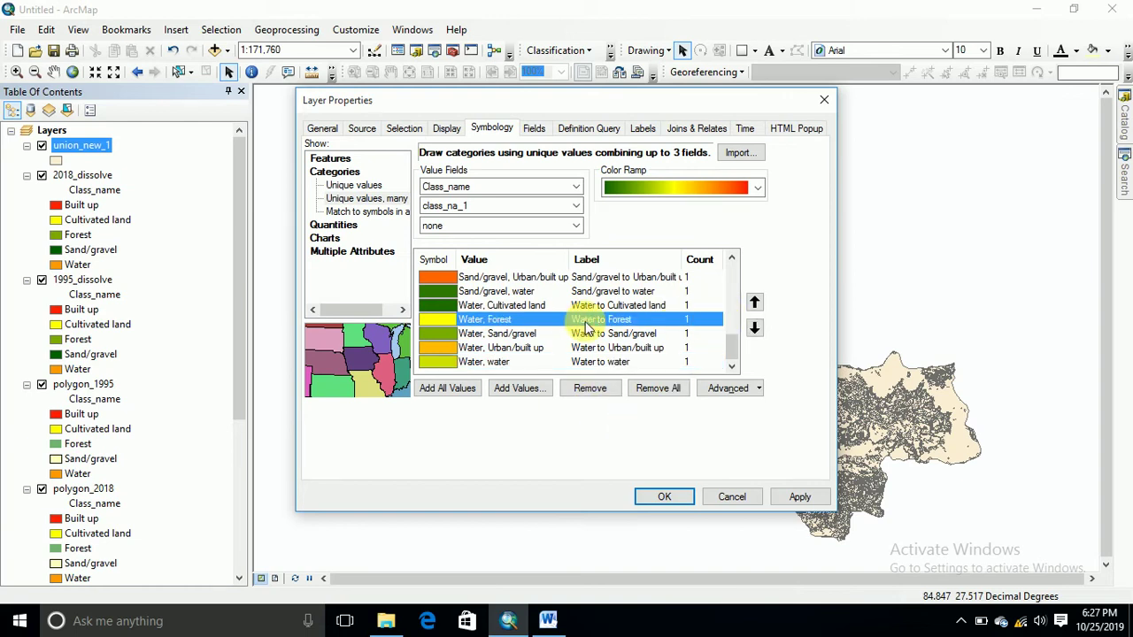
click(758, 193)
click(754, 195)
click(800, 499)
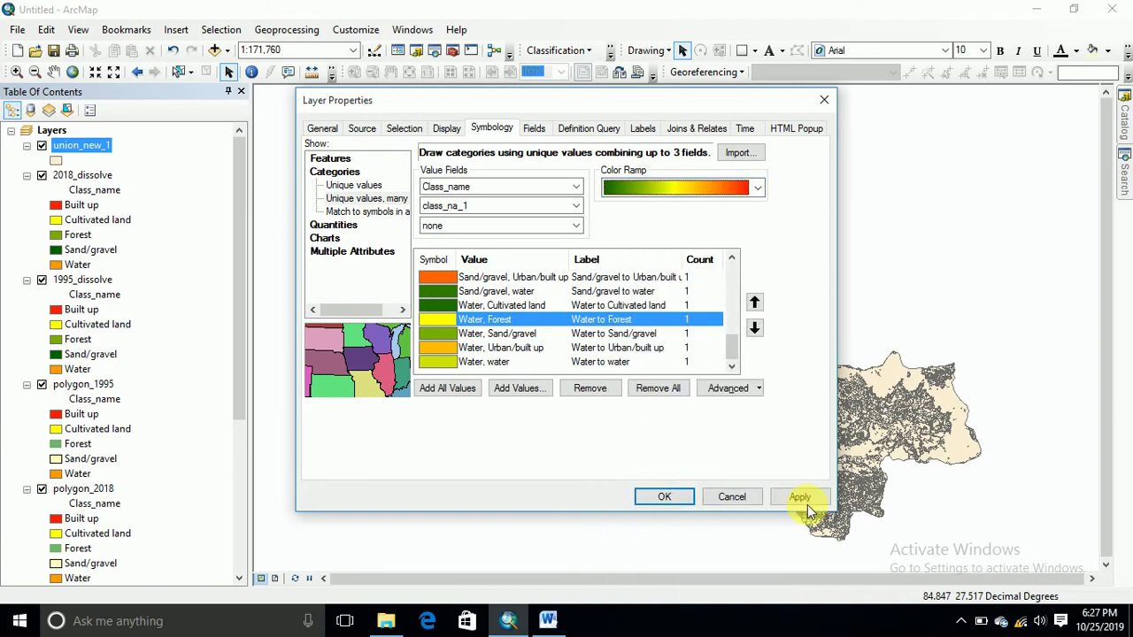
Step: Accept the symbology and turn off 2018_dissolve, 1995_dissolve, polygon_1995, polygon_2018, raster_2018 and raster_1995
click(664, 497)
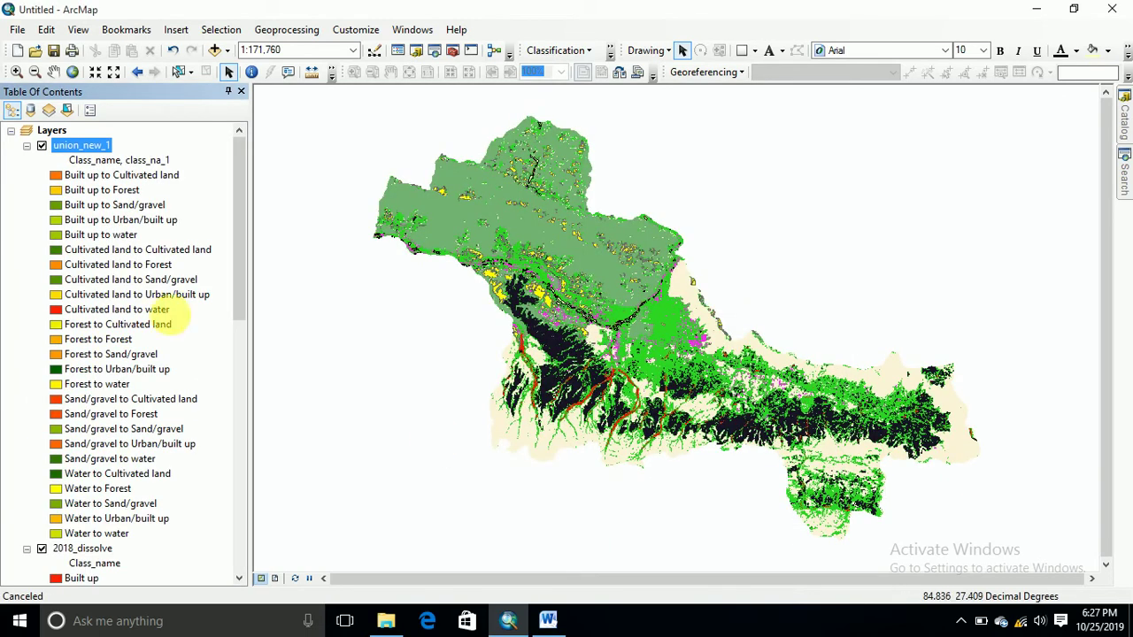
drag(242, 228, 248, 197)
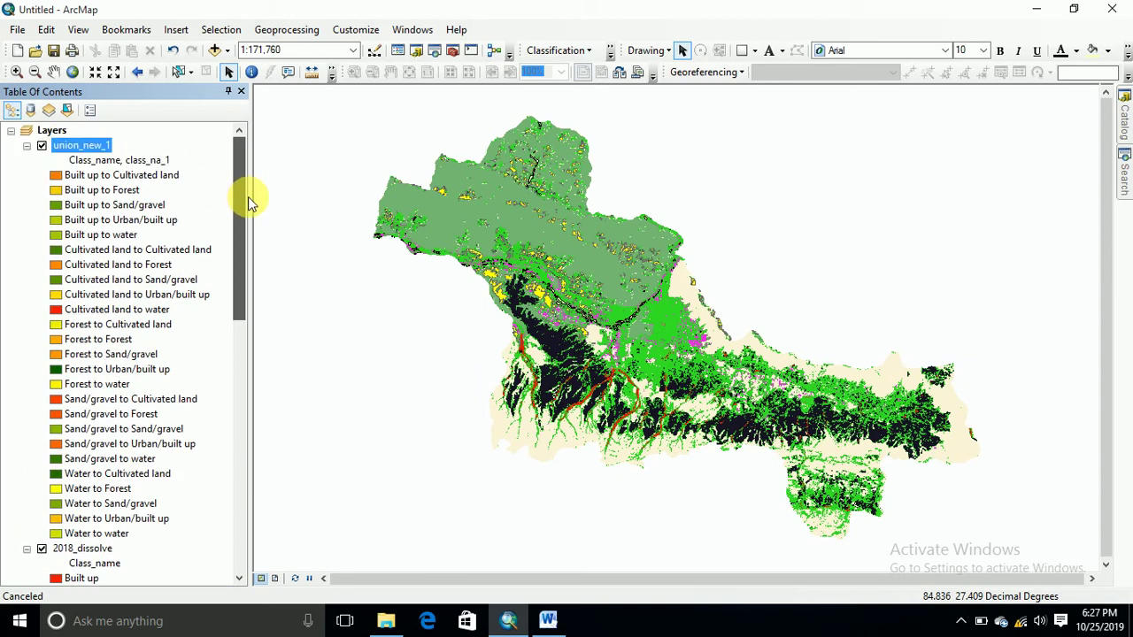
click(42, 549)
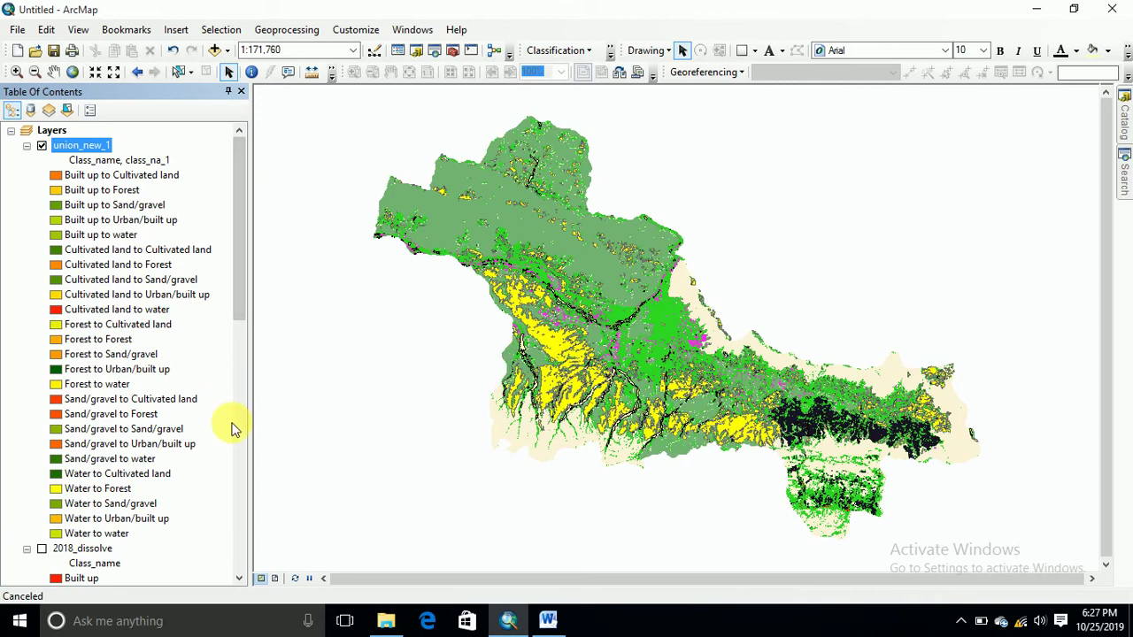
drag(240, 253, 240, 433)
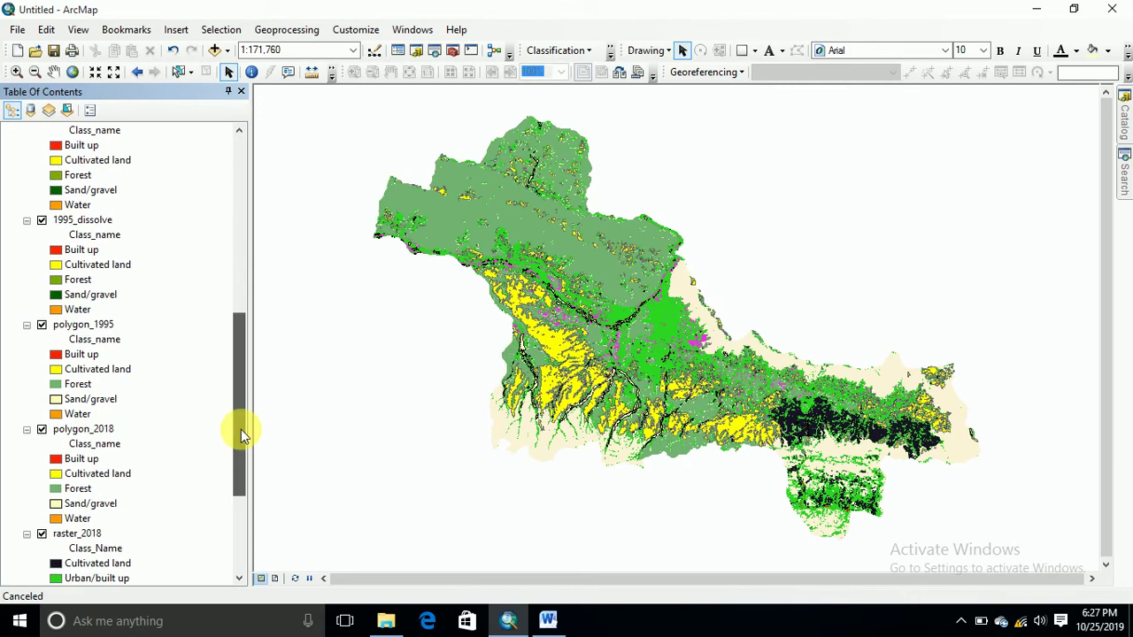
click(41, 325)
click(42, 219)
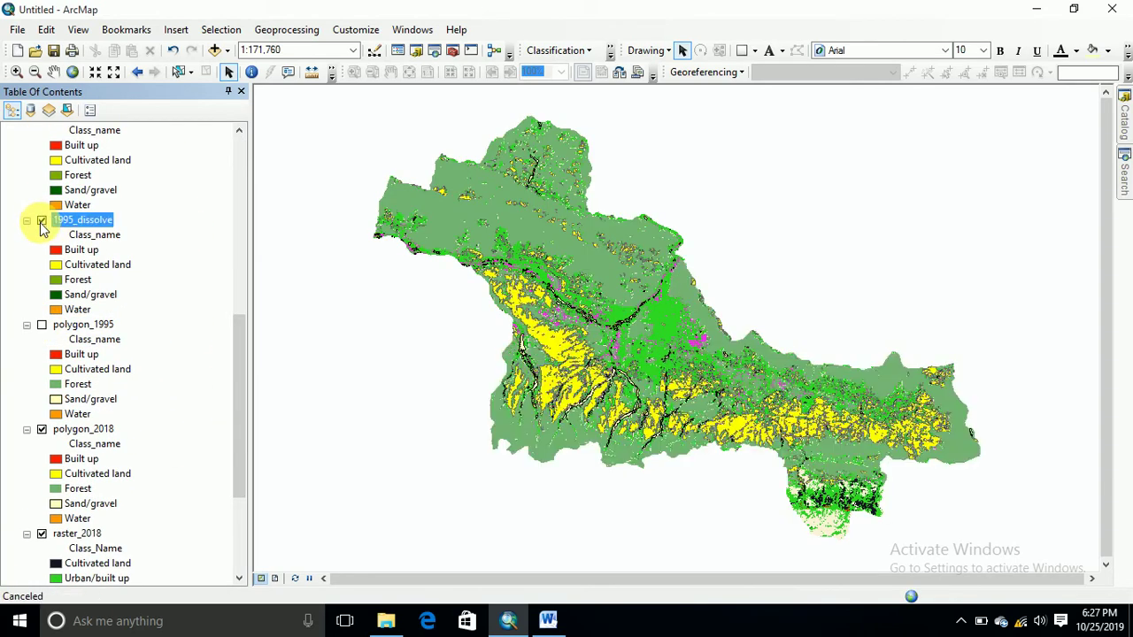
click(41, 430)
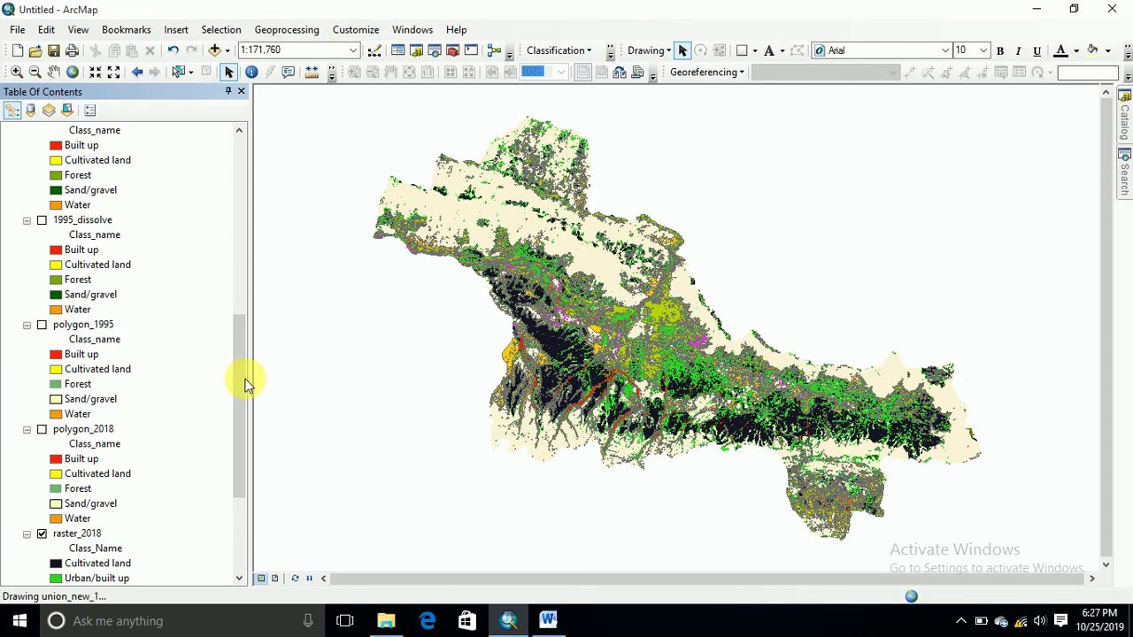
drag(243, 379, 244, 531)
click(42, 354)
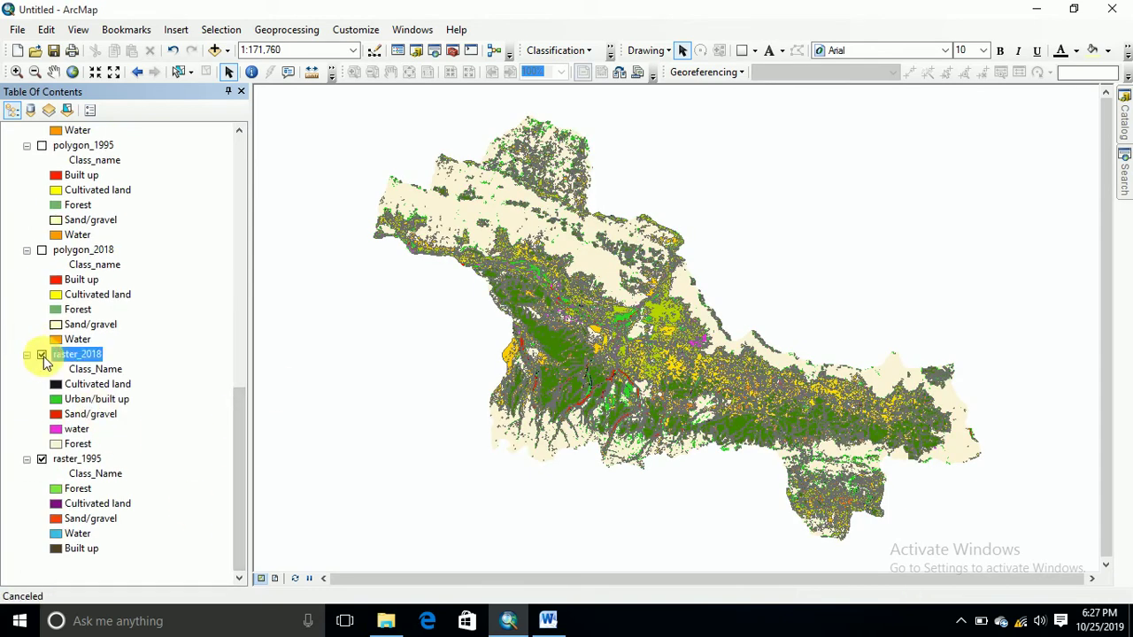
click(42, 459)
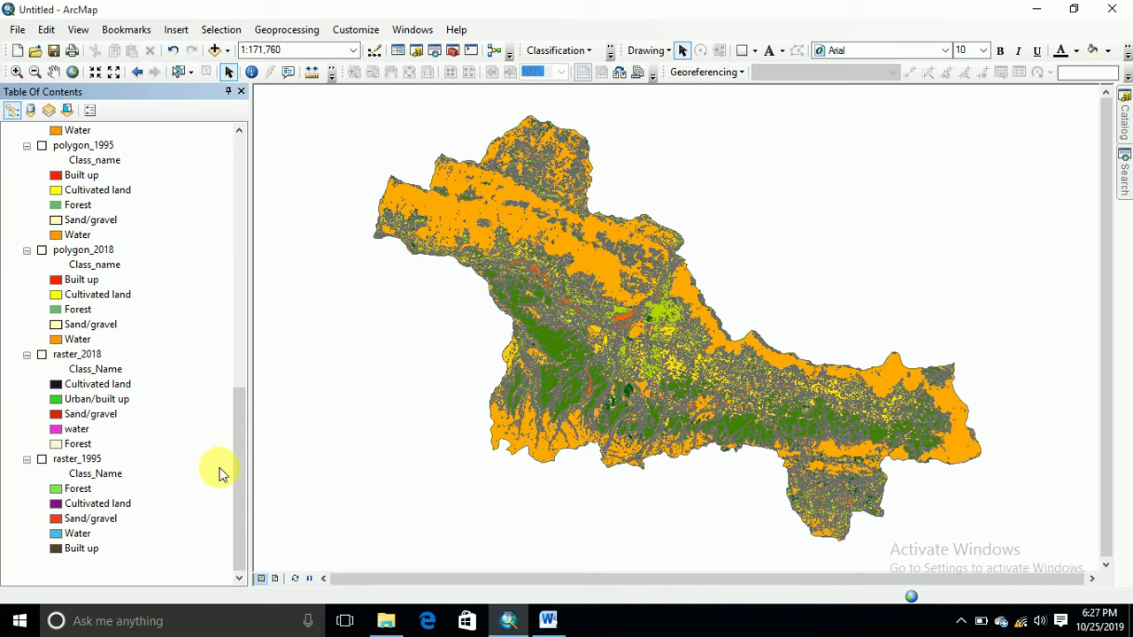
drag(238, 476, 256, 172)
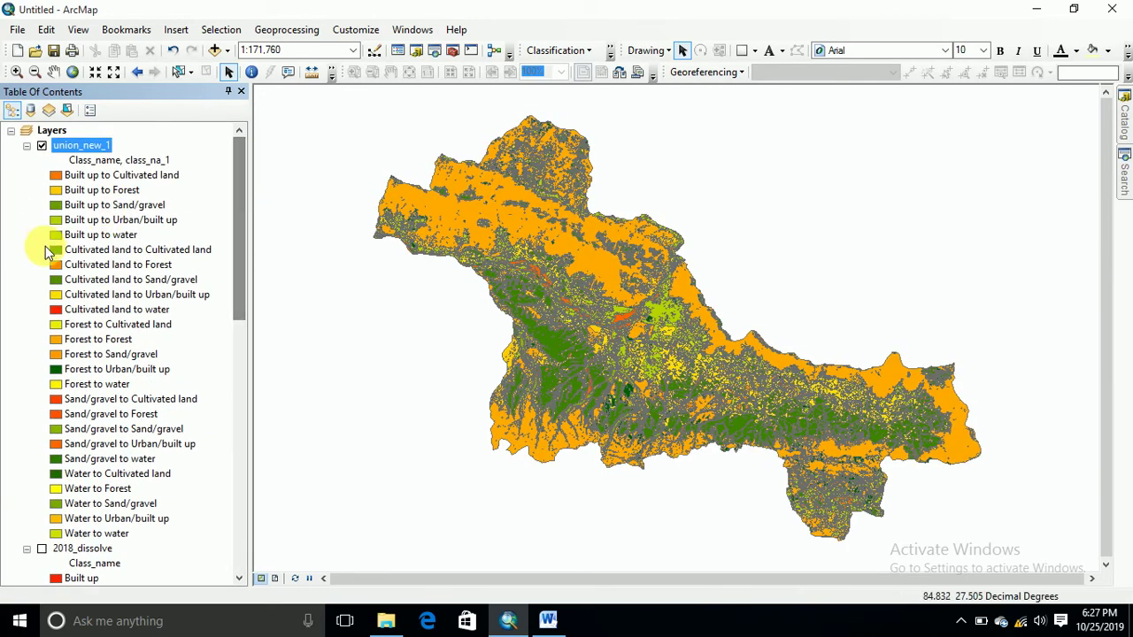
Step: Zoom in three times on union_new_1's change polygons, then return to the full extent
click(16, 72)
drag(478, 265, 637, 378)
drag(521, 235, 655, 305)
drag(381, 124, 938, 439)
click(73, 72)
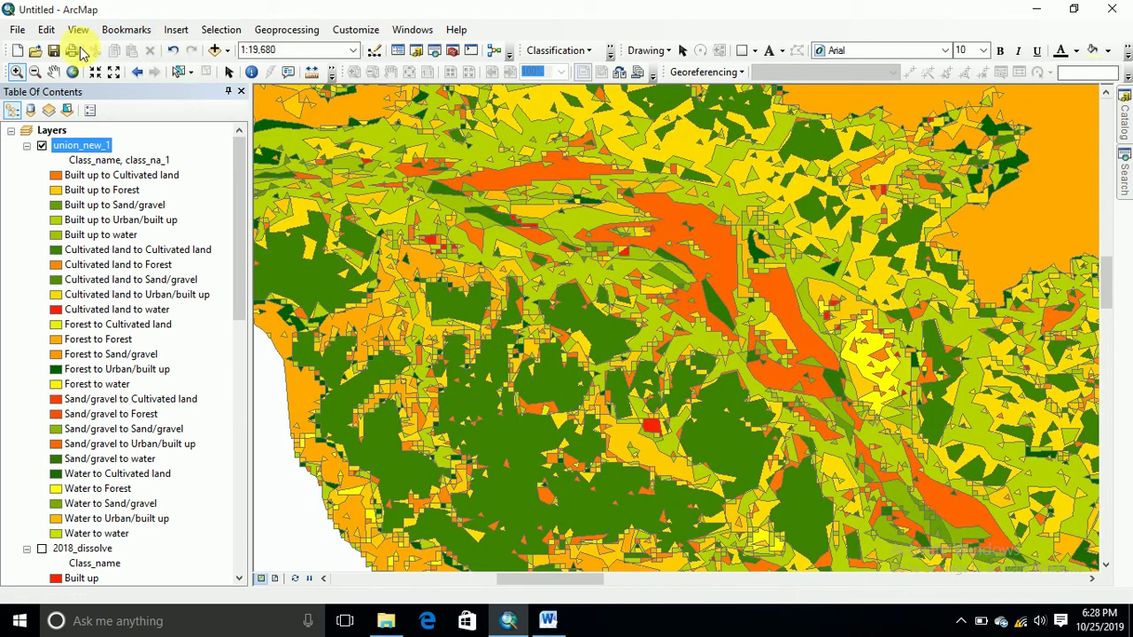